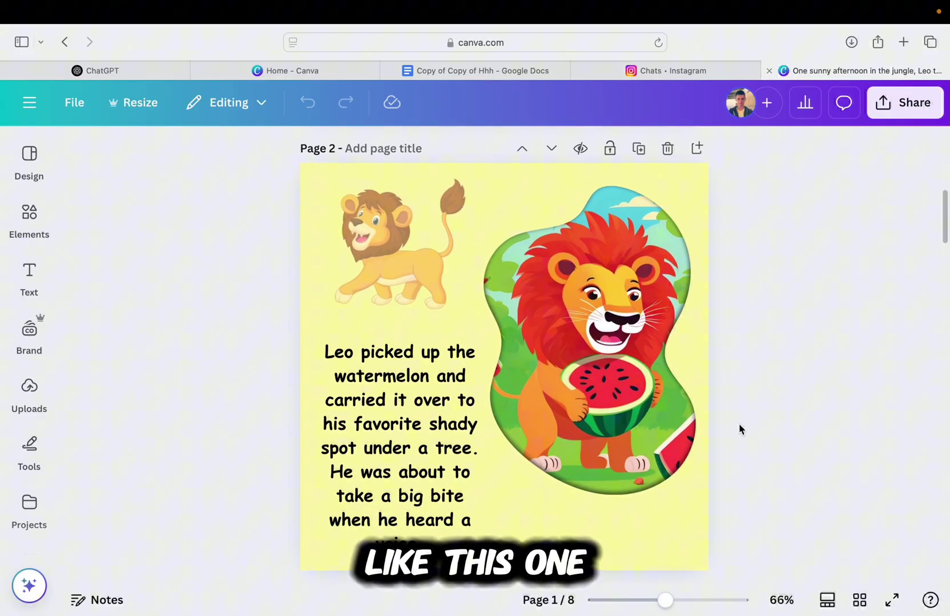
Scroll through the finished storybook pages and run a Canva search for 'watermelon'
scroll(739, 429, "down", 4)
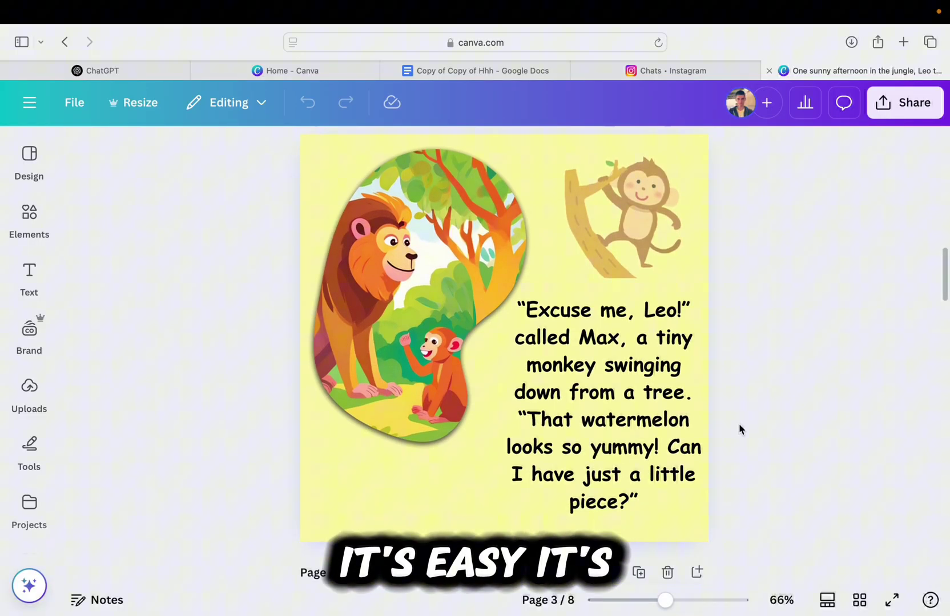
scroll(739, 430, "down", 5)
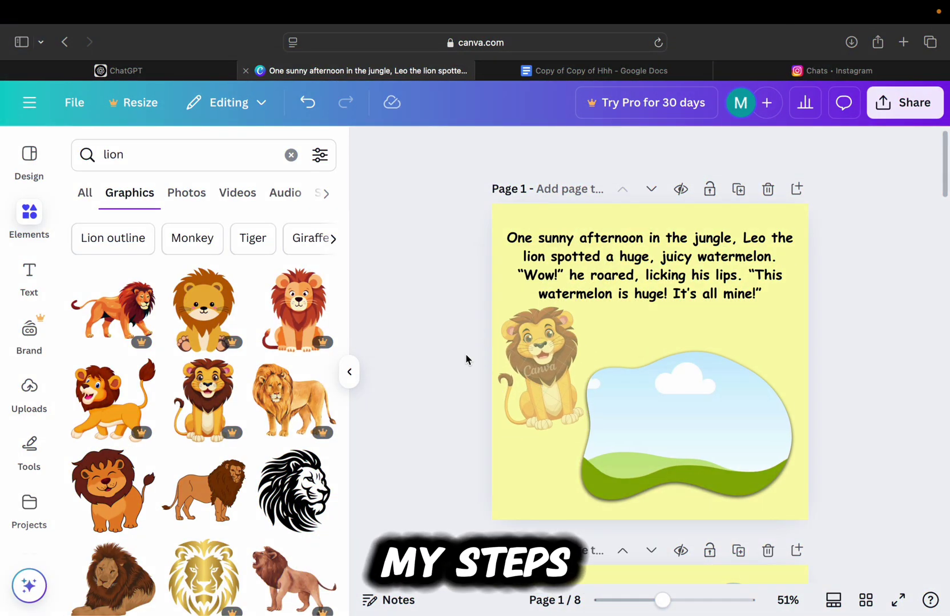
type("watermelon")
key("Return")
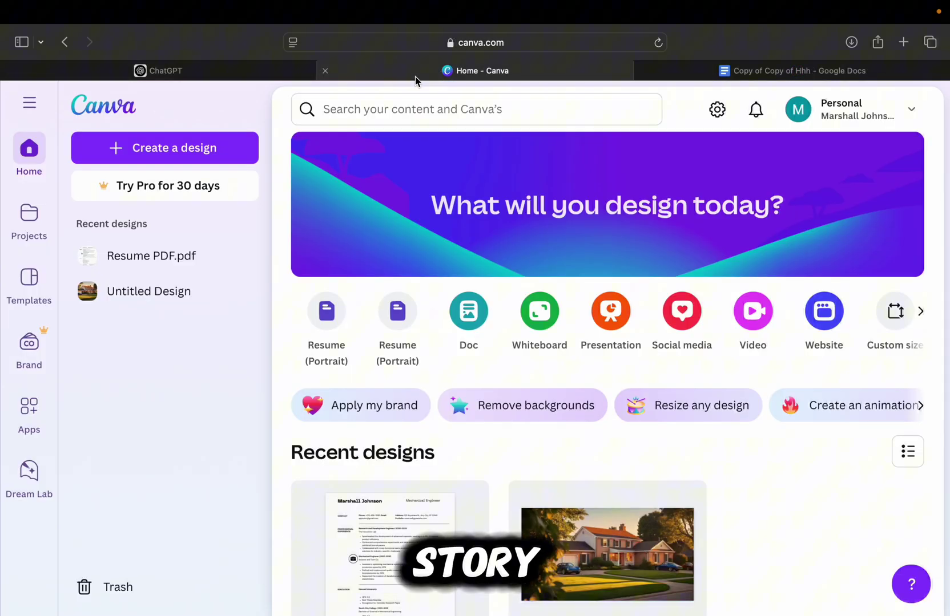
Ask ChatGPT for a short, funny lesson story about a lion for kids aged 3–6
left_click(290, 74)
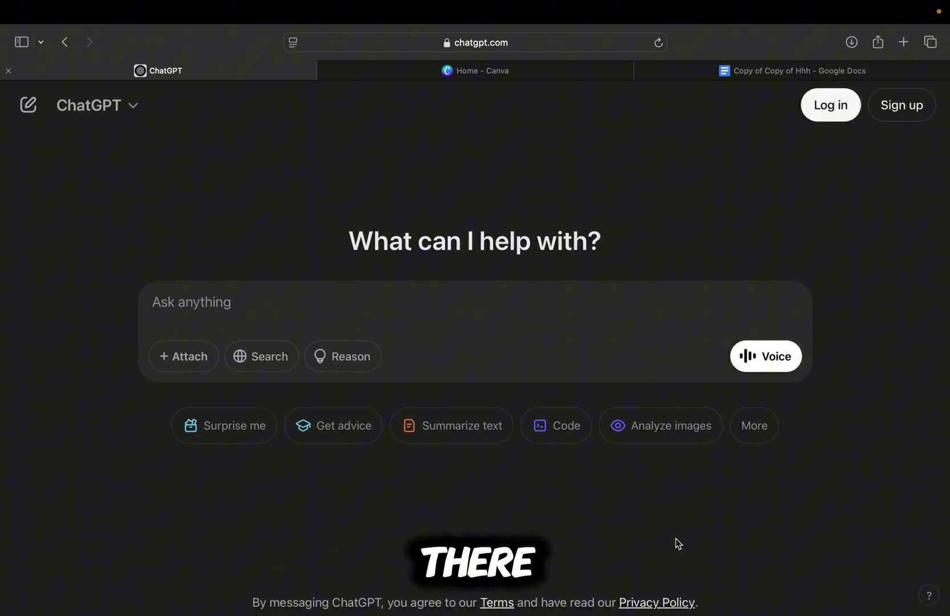
left_click(511, 312)
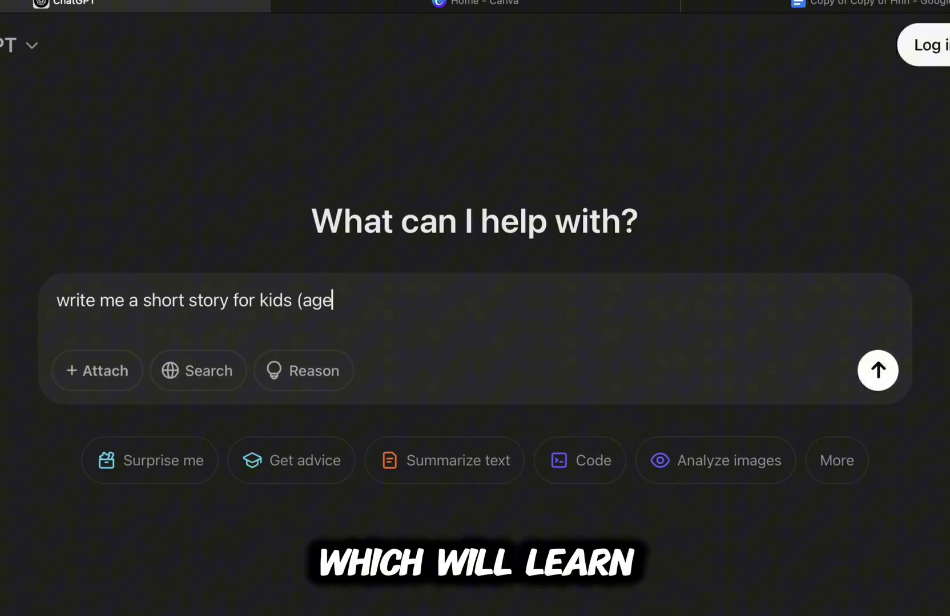
type("write me a short story for kids (age 3-6) which will learn them something useful. Add a lion")
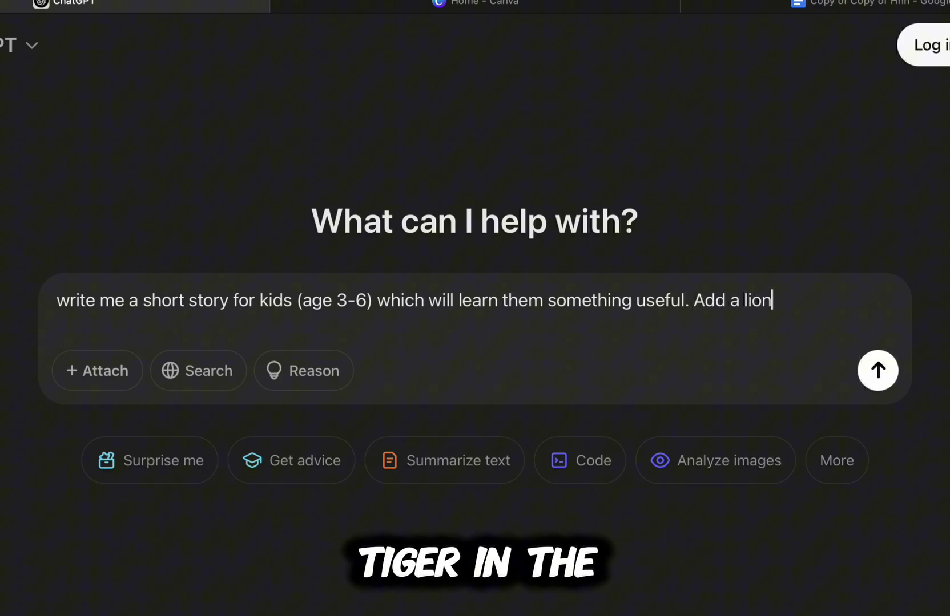
type("make the story funny, interesting etc.")
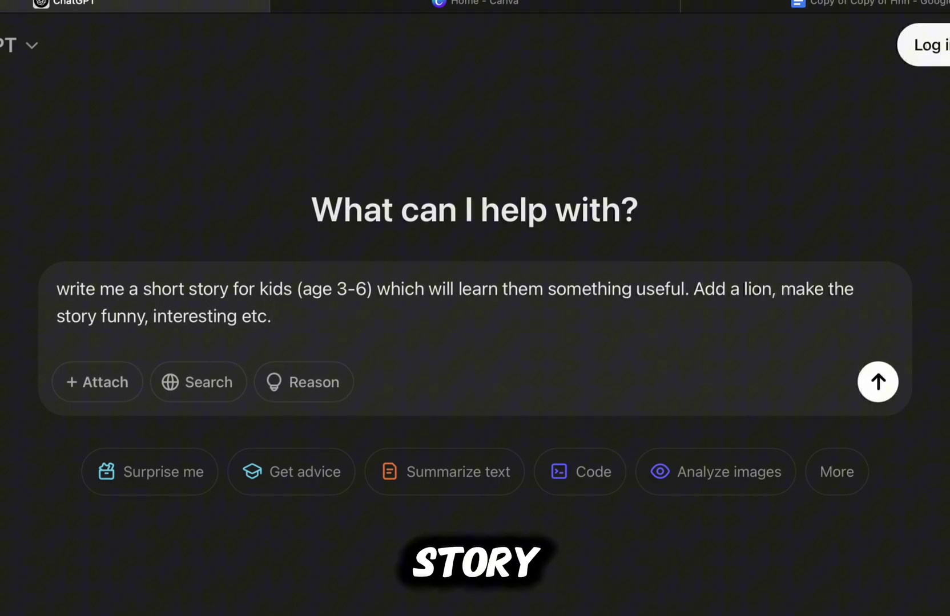
key("Return")
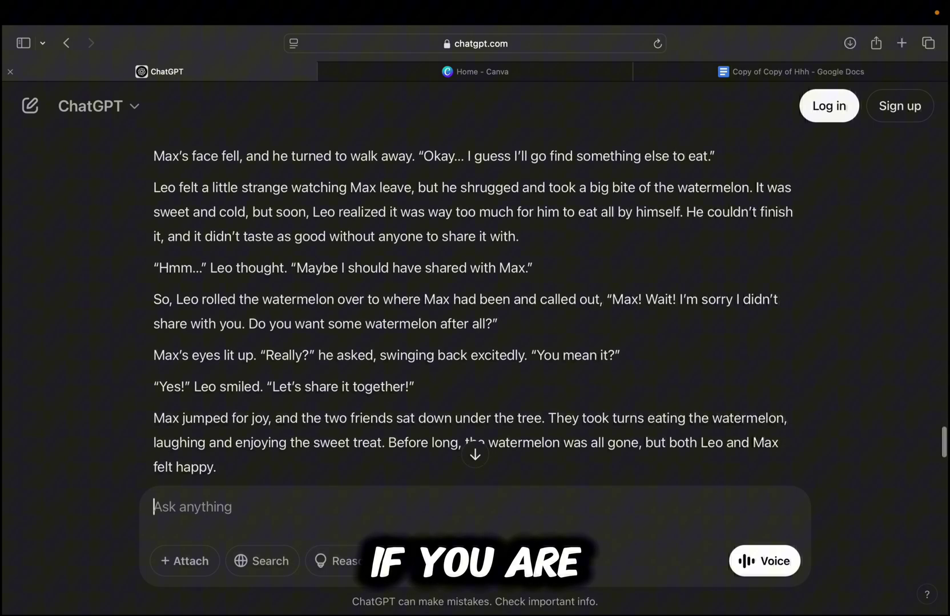
Paste the 'Leo the Lion and the Watermelon' story into the Google Doc
scroll(281, 257, "up", 10)
left_click_drag(154, 174, 379, 454)
left_click(691, 78)
key("cmd+v")
scroll(109, 321, "up", 15)
scroll(109, 321, "up", 15)
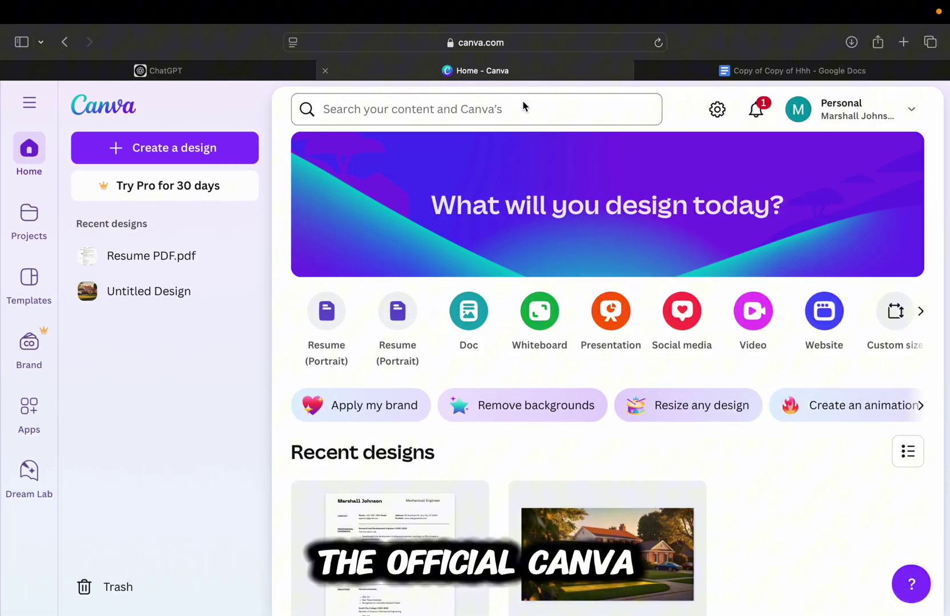
Search Canva for 'story book' and browse the 151 storybook template results
left_click(574, 113)
type("story book")
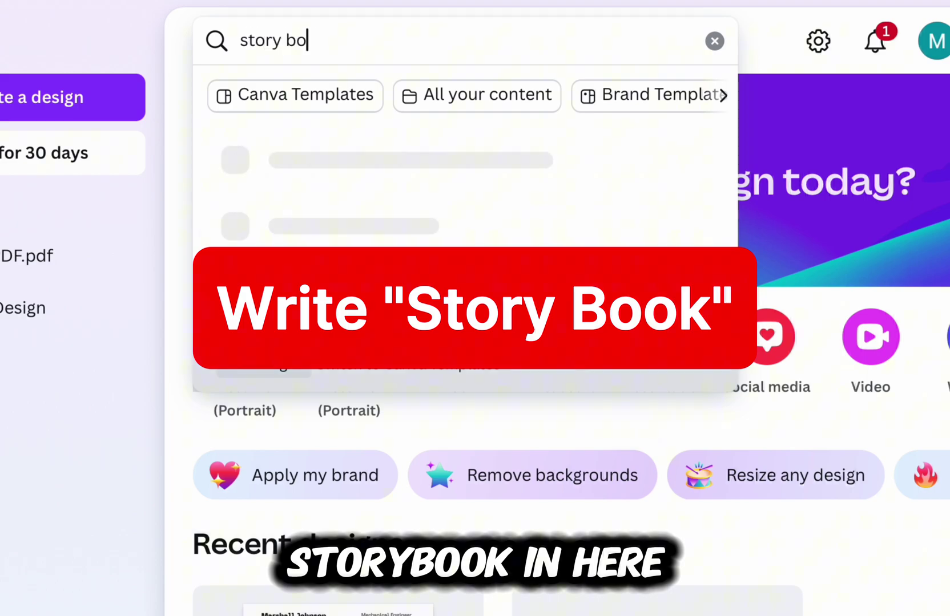
key("Return")
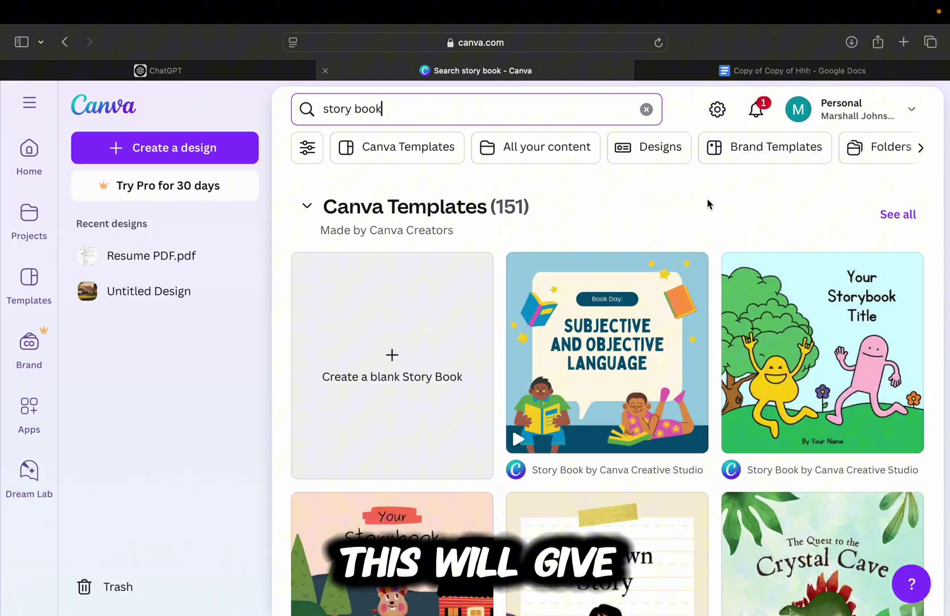
scroll(726, 231, "down", 5)
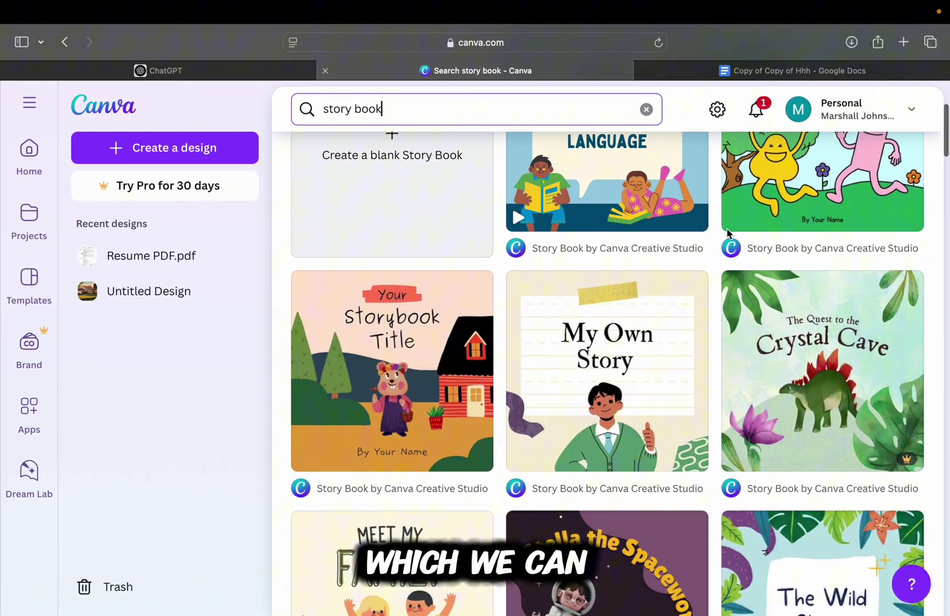
scroll(727, 231, "down", 4)
scroll(726, 231, "up", 2)
scroll(726, 232, "up", 7)
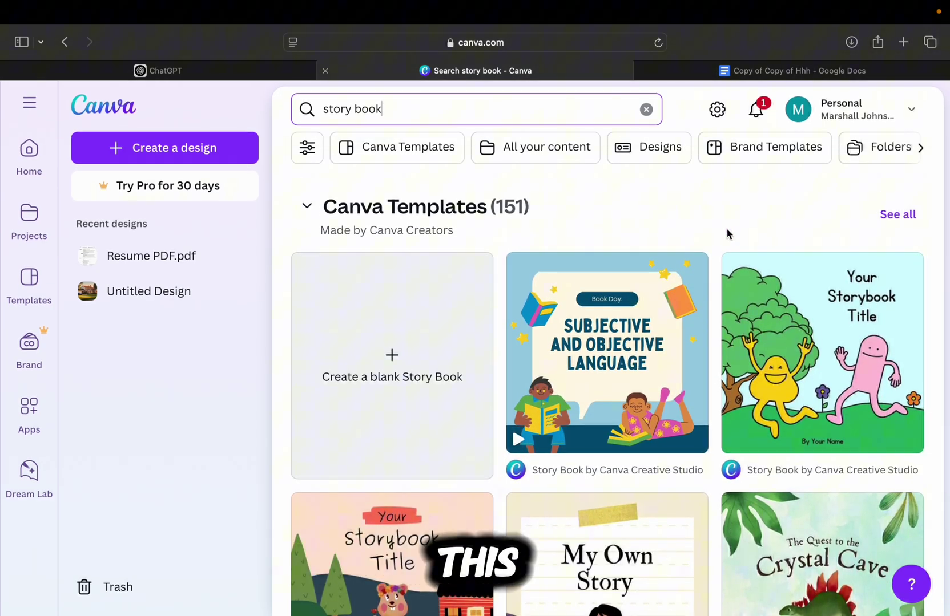
Create a blank Story Book and set its page background to pale yellow #FAF7AA
left_click(406, 423)
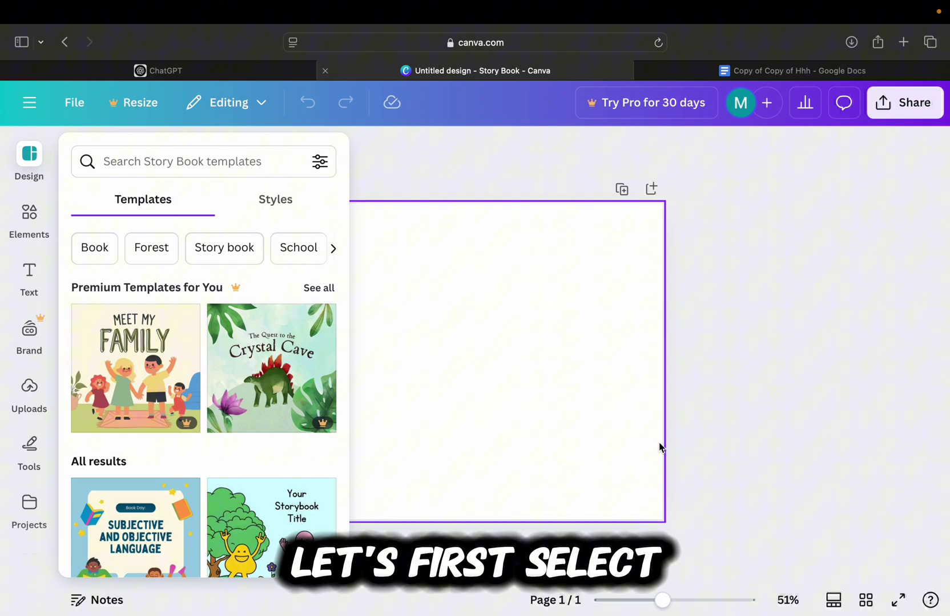
left_click(794, 364)
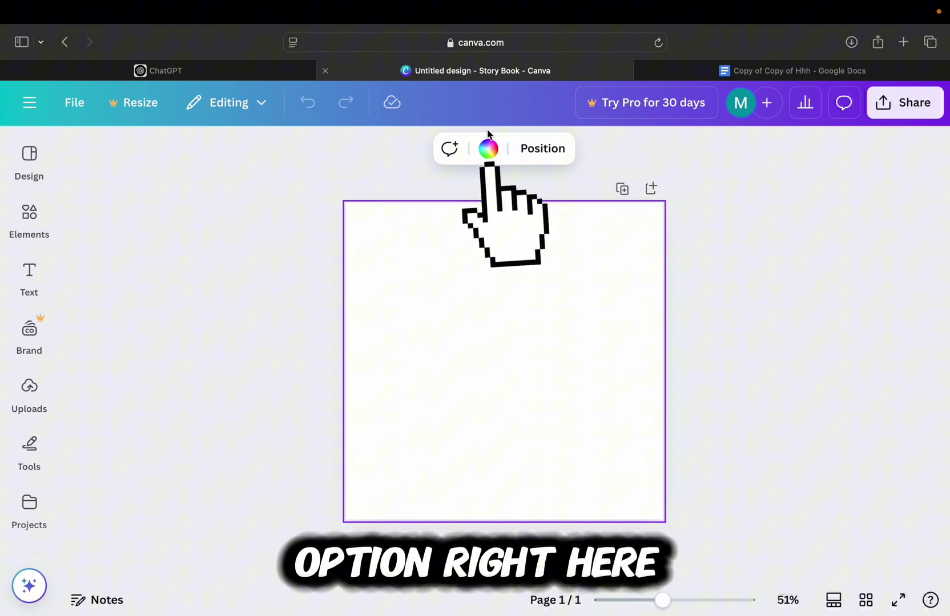
left_click(488, 149)
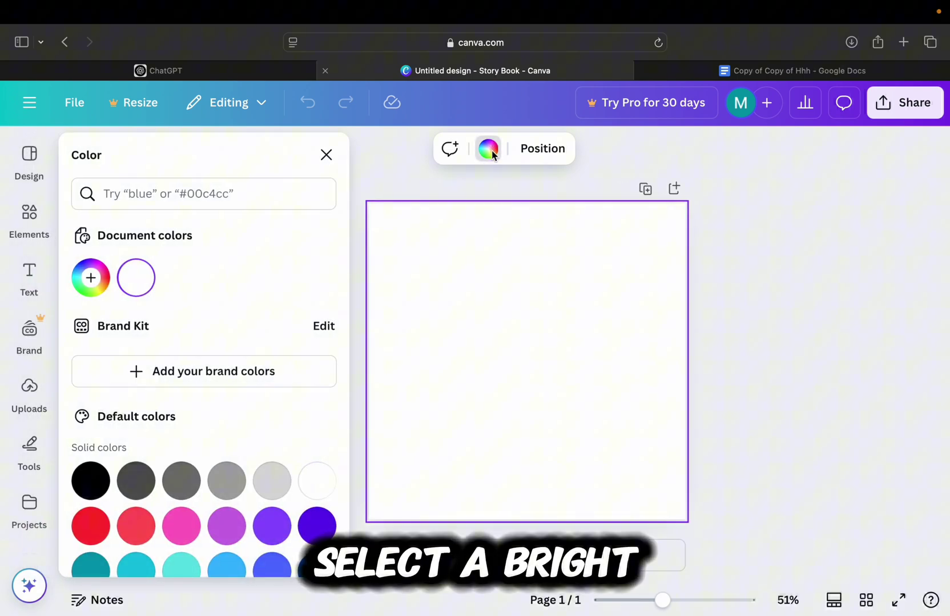
left_click(90, 278)
left_click_drag(108, 460, 122, 457)
left_click_drag(171, 358, 308, 345)
left_click(113, 457)
left_click(223, 457)
left_click_drag(223, 360, 156, 342)
left_click(124, 457)
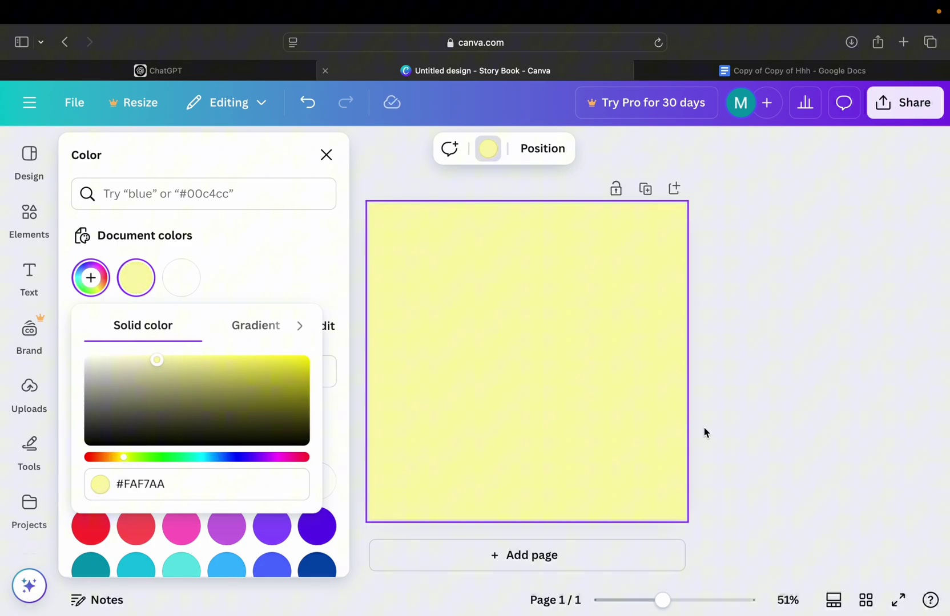
key("Escape")
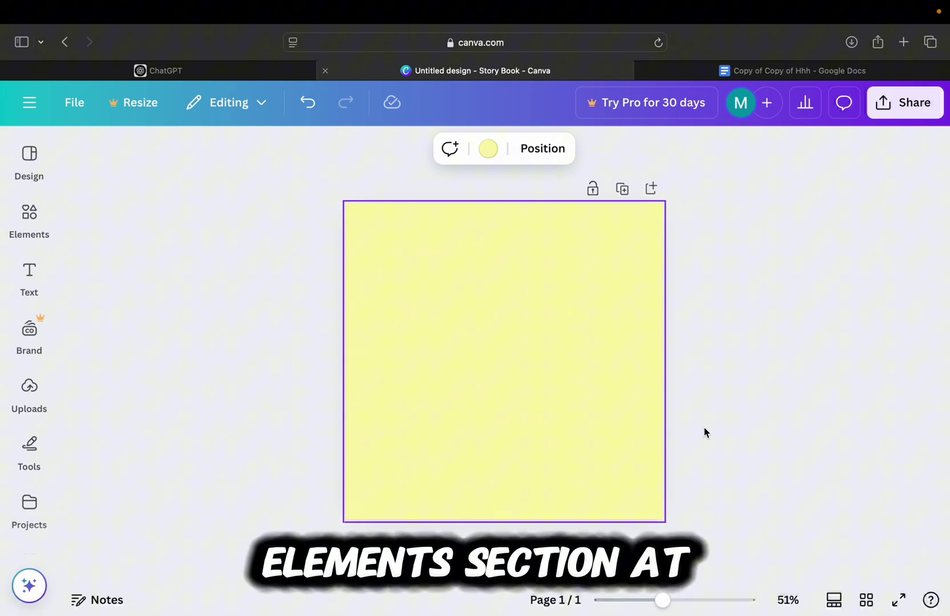
Add the first Blob frame from Elements > Frames to the page
left_click(33, 223)
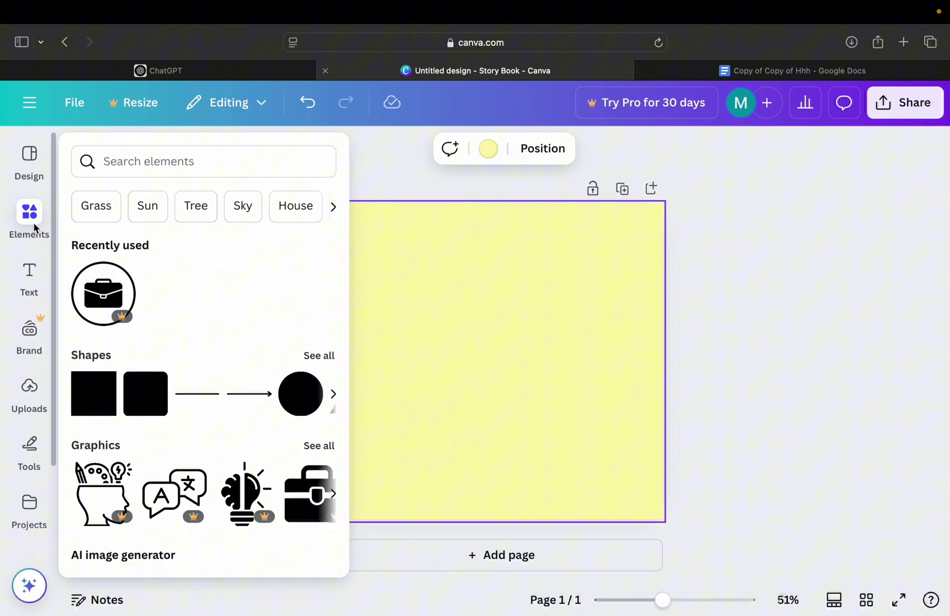
scroll(228, 270, "down", 3)
scroll(227, 269, "down", 20)
scroll(228, 273, "down", 2)
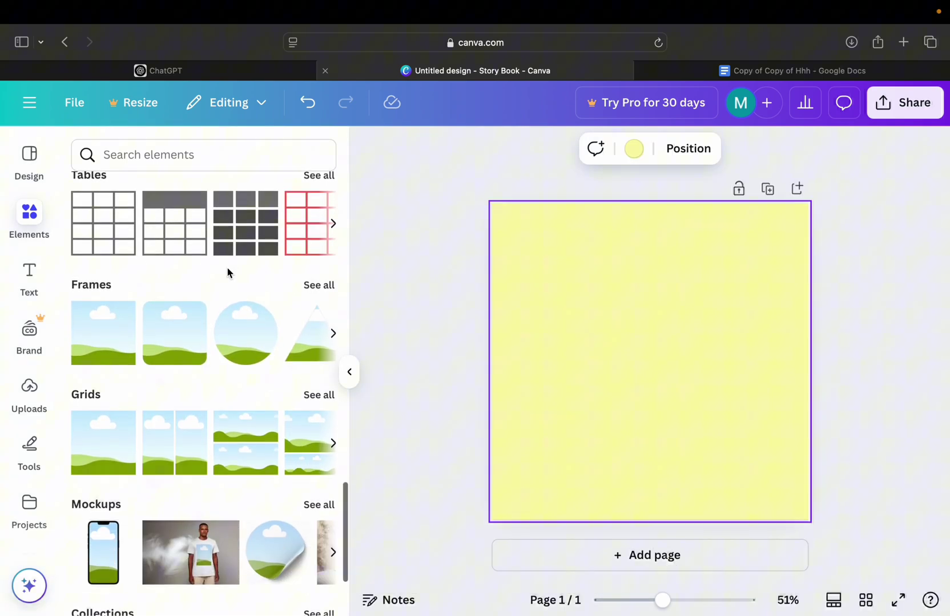
left_click(330, 288)
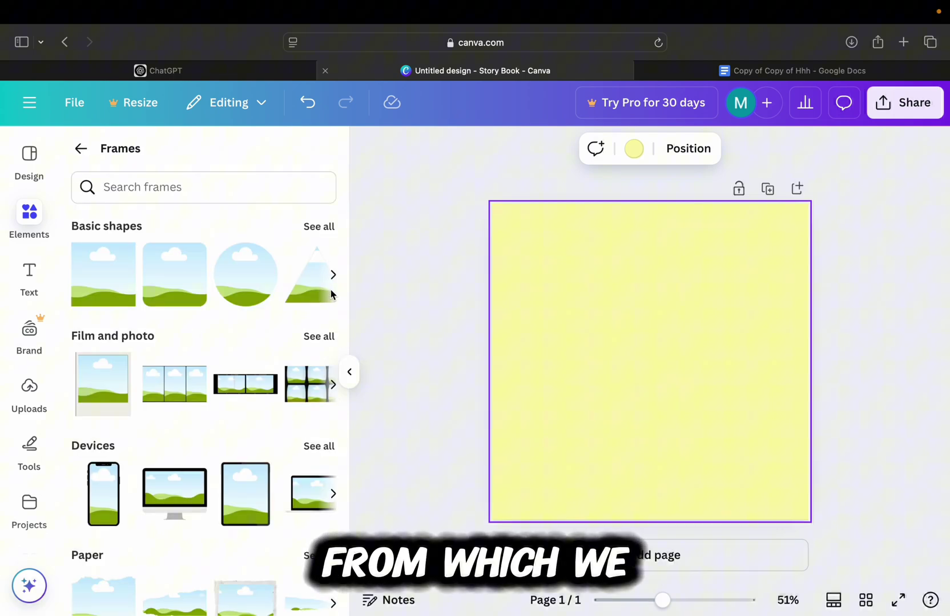
scroll(263, 222, "down", 5)
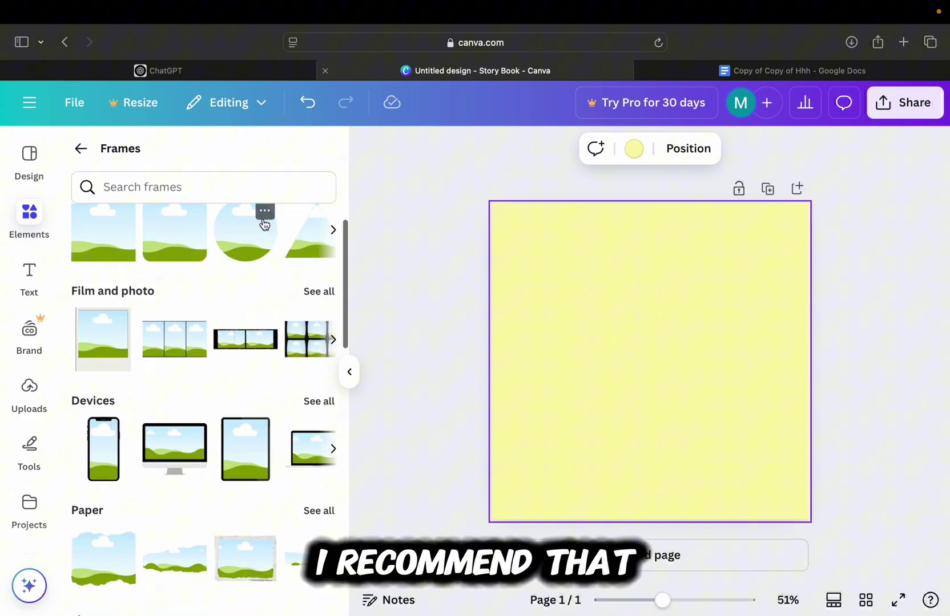
scroll(264, 221, "down", 8)
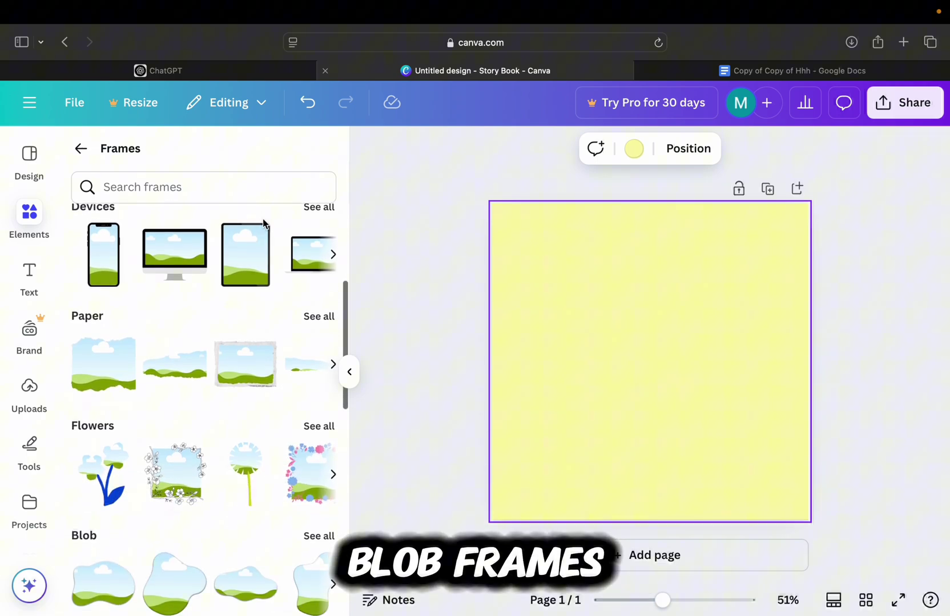
scroll(262, 220, "down", 4)
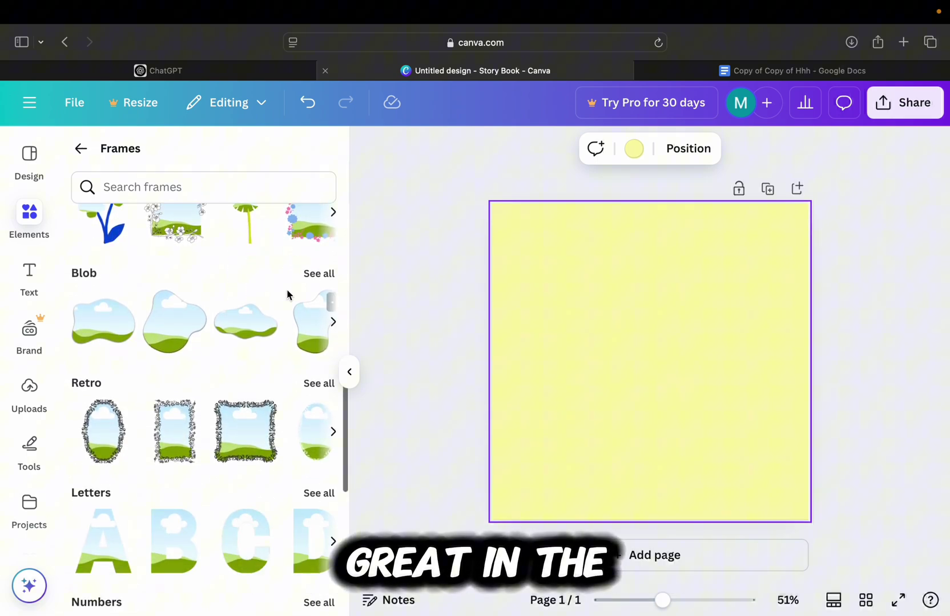
left_click(312, 277)
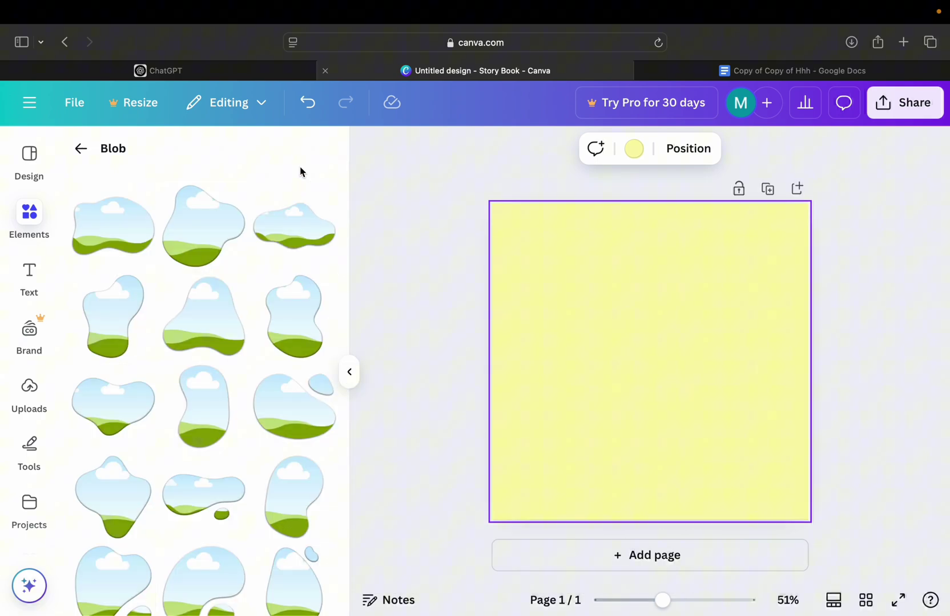
scroll(249, 297, "down", 5)
scroll(249, 297, "up", 5)
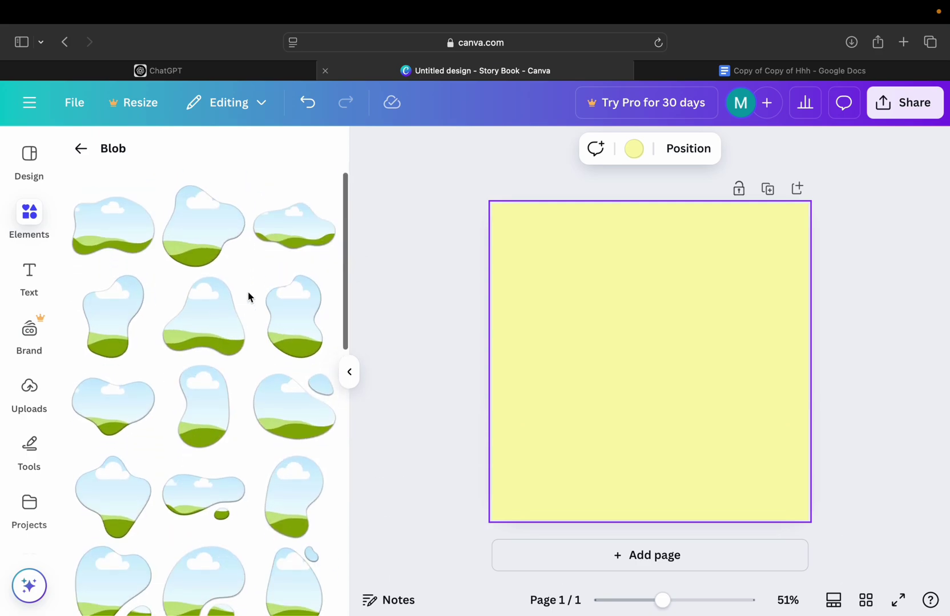
left_click(137, 248)
Resize the blob frame to about 5.6 by 4 and move it into the page's lower part
left_click_drag(730, 420, 697, 459)
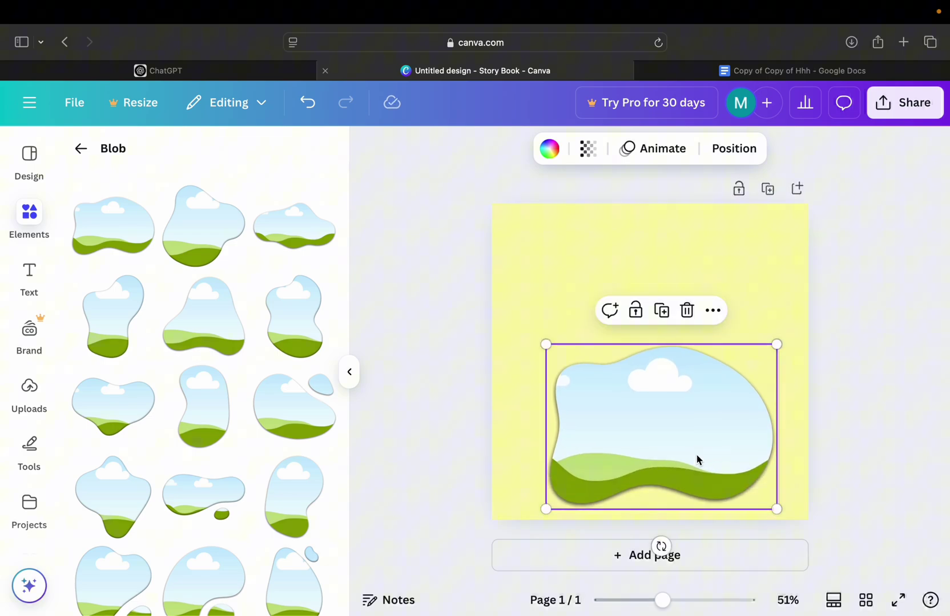
left_click_drag(776, 344, 767, 352)
left_click_drag(688, 421, 690, 417)
left_click(842, 443)
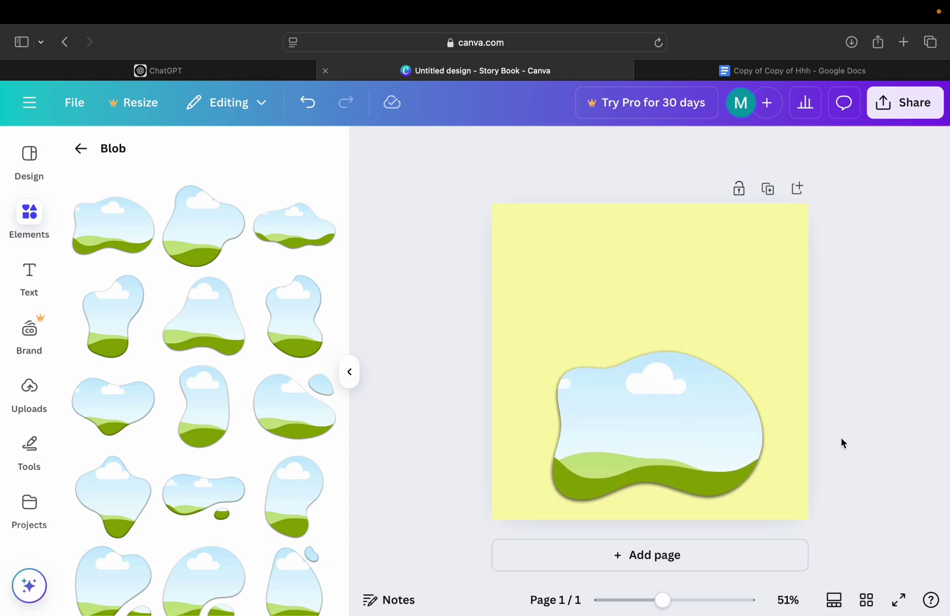
Copy the story's opening paragraph from Google Docs and paste it onto the Canva page
left_click(797, 72)
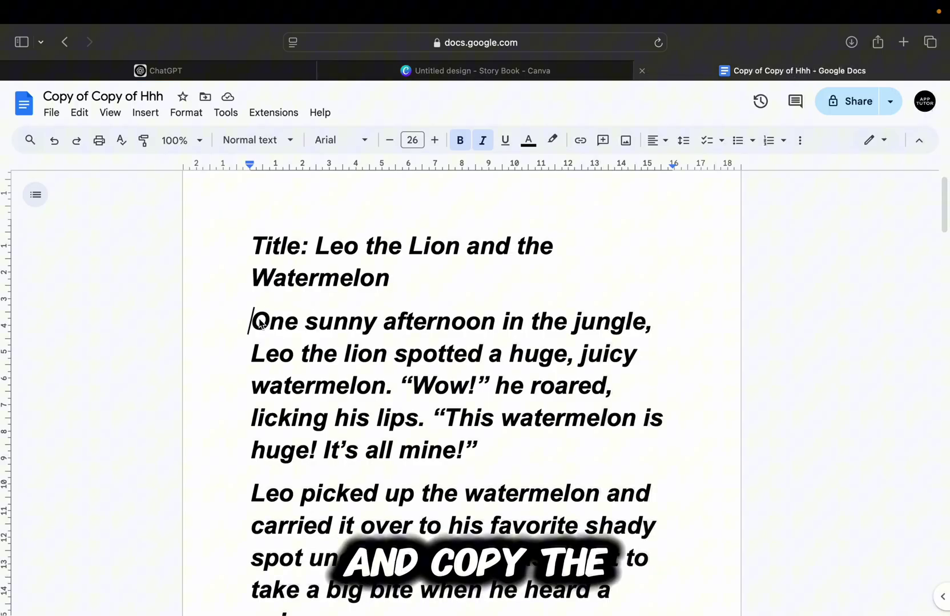
left_click_drag(260, 323, 482, 453)
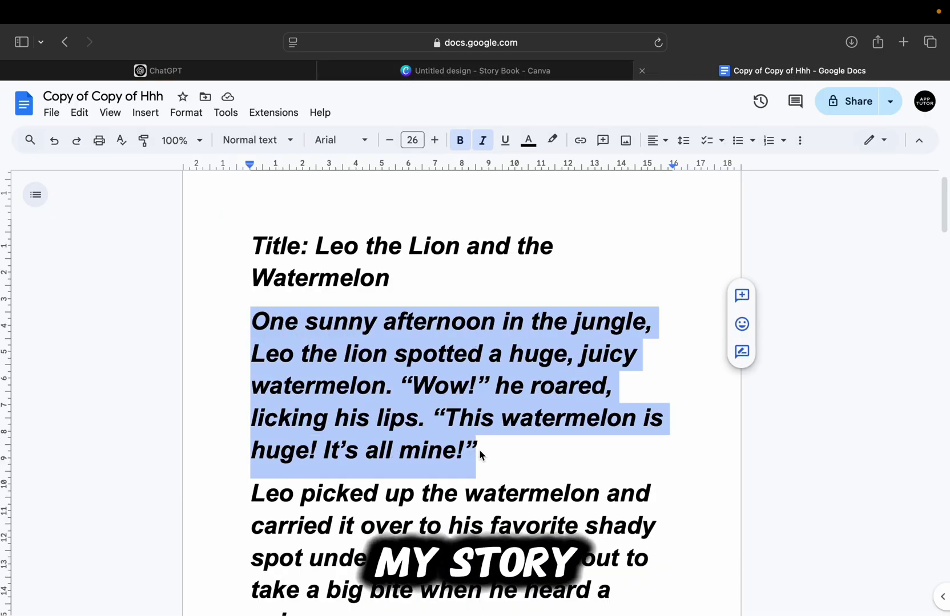
right_click(392, 422)
left_click(432, 285)
left_click(561, 70)
right_click(571, 255)
left_click(622, 316)
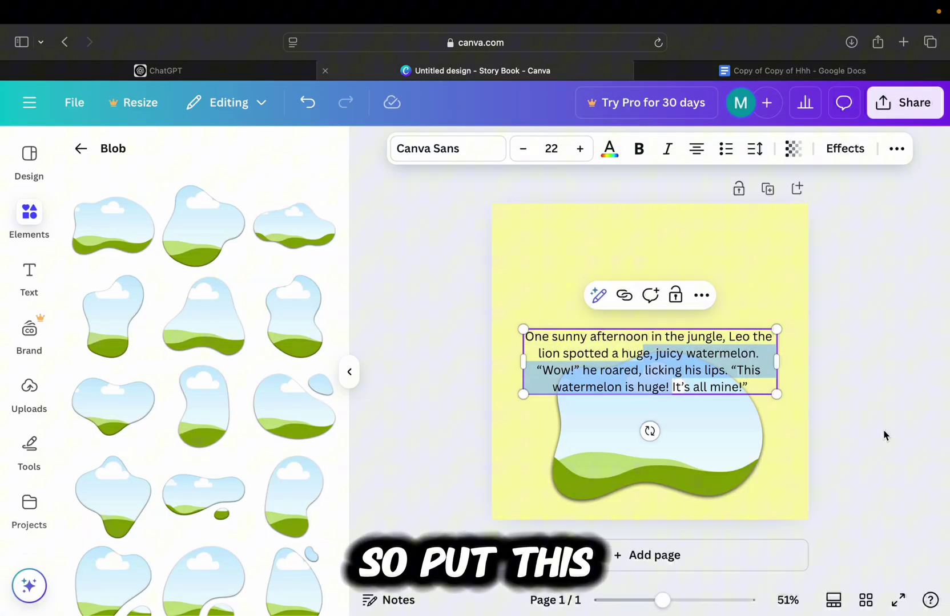
Move the opening paragraph to the top of the page and set it in bold Comic Sans
left_click_drag(746, 382, 735, 291)
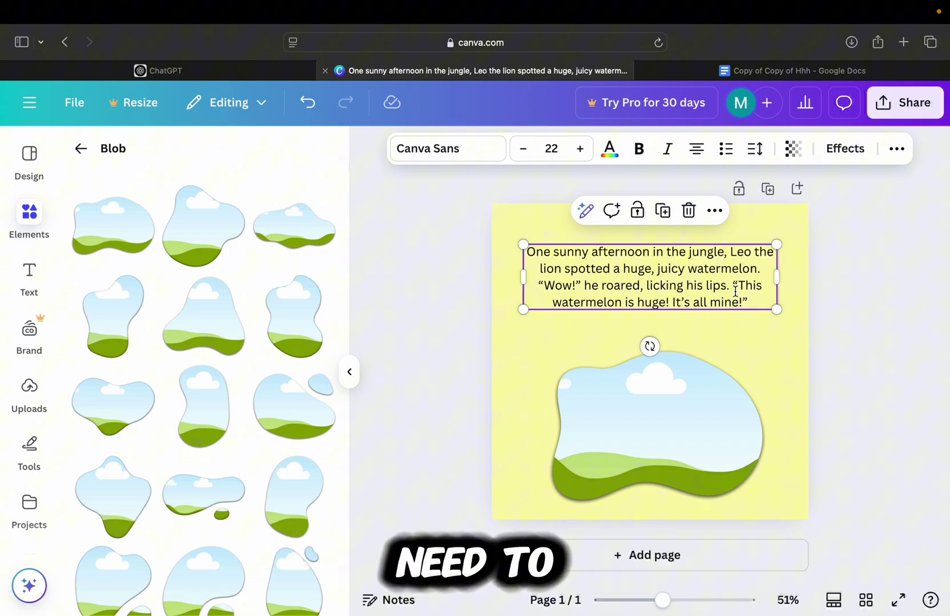
left_click(489, 148)
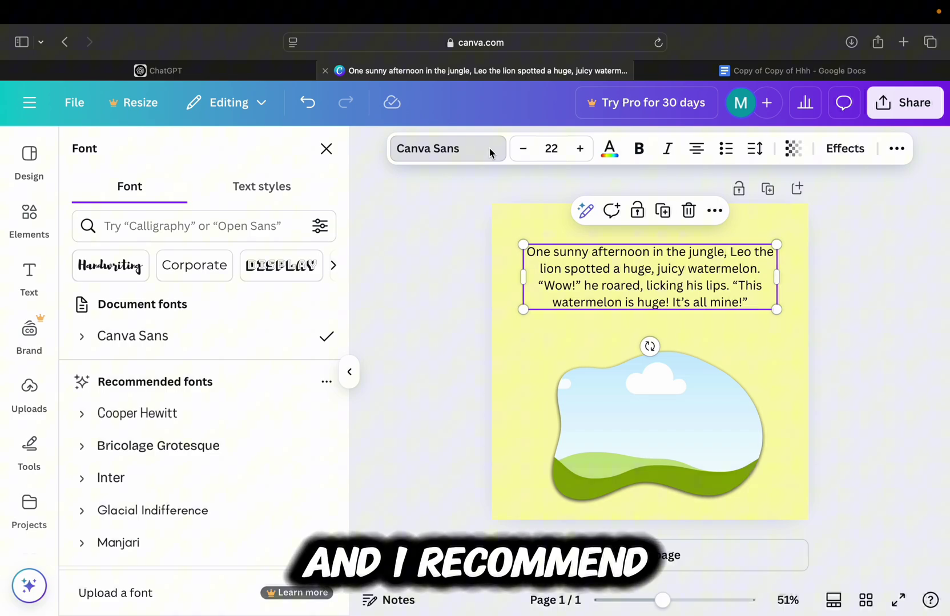
left_click(285, 235)
type("comic")
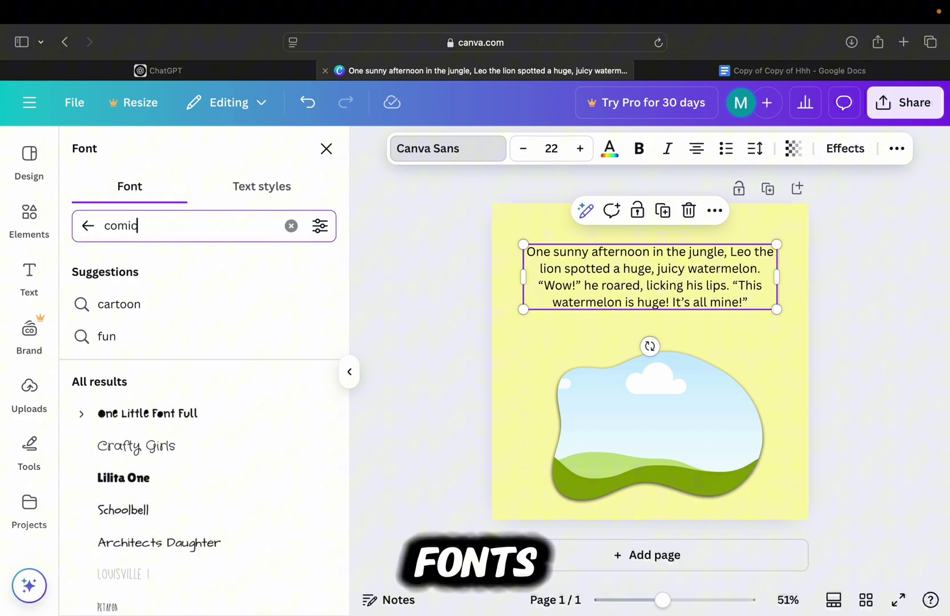
left_click(254, 413)
left_click(243, 444)
left_click(638, 149)
Enlarge the paragraph's text box and settle the font size at 24.7
left_click_drag(495, 278, 533, 279)
left_click_drag(846, 278, 795, 302)
left_click(581, 149)
left_click(581, 149)
left_click(580, 150)
left_click(523, 149)
left_click(522, 149)
left_click(522, 149)
left_click(896, 375)
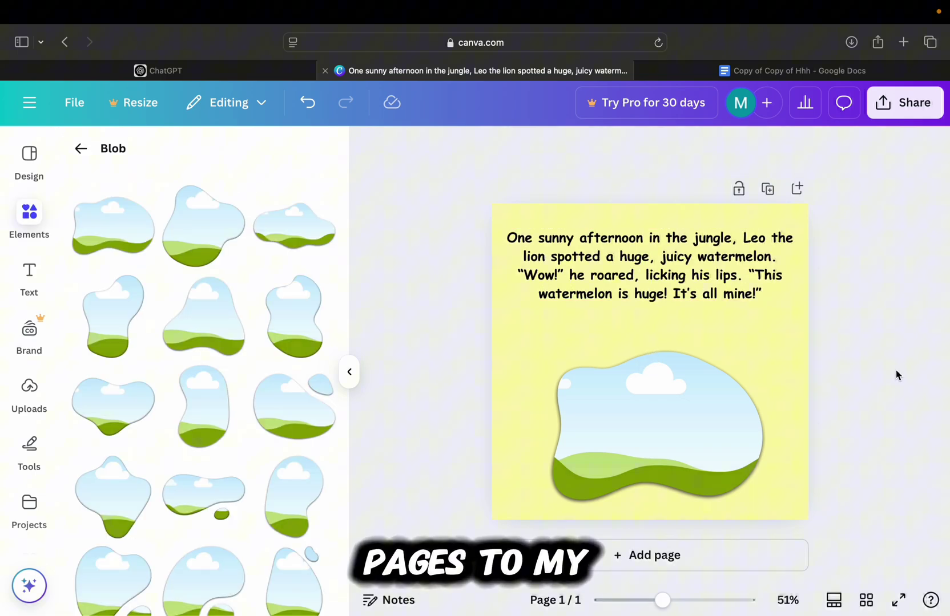
Add pages 2 to 4, placing a cloud-and-hill blob frame on each, including a bell-shaped one
left_click(693, 554)
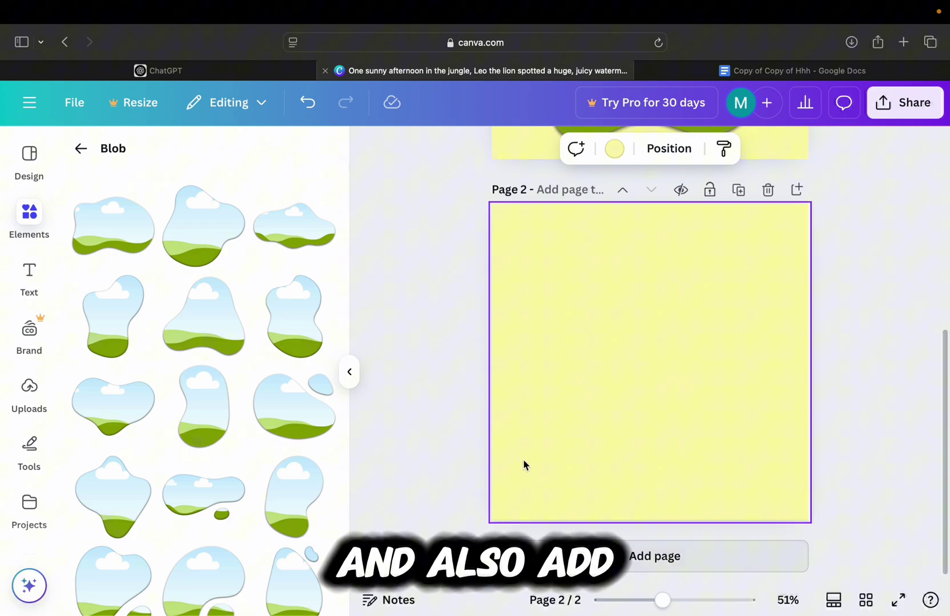
left_click_drag(303, 324, 648, 283)
left_click(856, 383)
left_click(692, 556)
left_click(161, 488)
left_click_drag(628, 434, 678, 484)
left_click(436, 368)
left_click(693, 557)
left_click_drag(203, 317, 685, 326)
left_click(855, 456)
Add pages 5 to 8, each with its own blob frame, including tall and wide shapes
left_click(693, 557)
left_click_drag(113, 320, 668, 428)
left_click(662, 560)
scroll(204, 400, "down", 3)
left_click_drag(113, 490, 642, 392)
left_click(693, 556)
scroll(114, 491, "down", 3)
left_click_drag(114, 502, 629, 435)
left_click(693, 556)
scroll(171, 399, "down", 5)
left_click(120, 501)
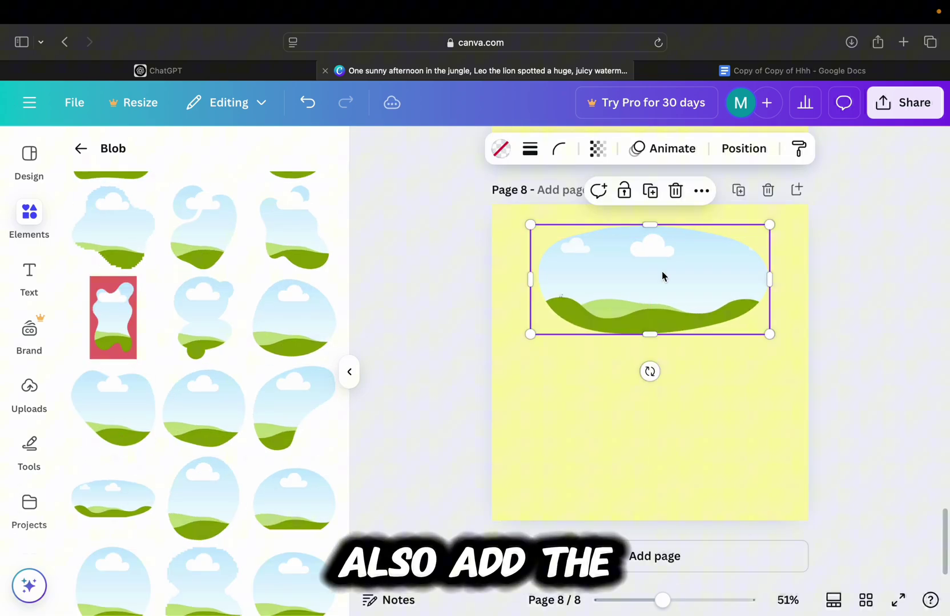
key("Escape")
Add pages 9 and 10 with blob frames, the last a wide blob with a small drop
left_click(693, 556)
scroll(203, 400, "down", 5)
left_click_drag(113, 343, 589, 398)
left_click(655, 556)
scroll(326, 461, "down", 2)
scroll(130, 466, "down", 5)
scroll(171, 314, "down", 5)
left_click(203, 342)
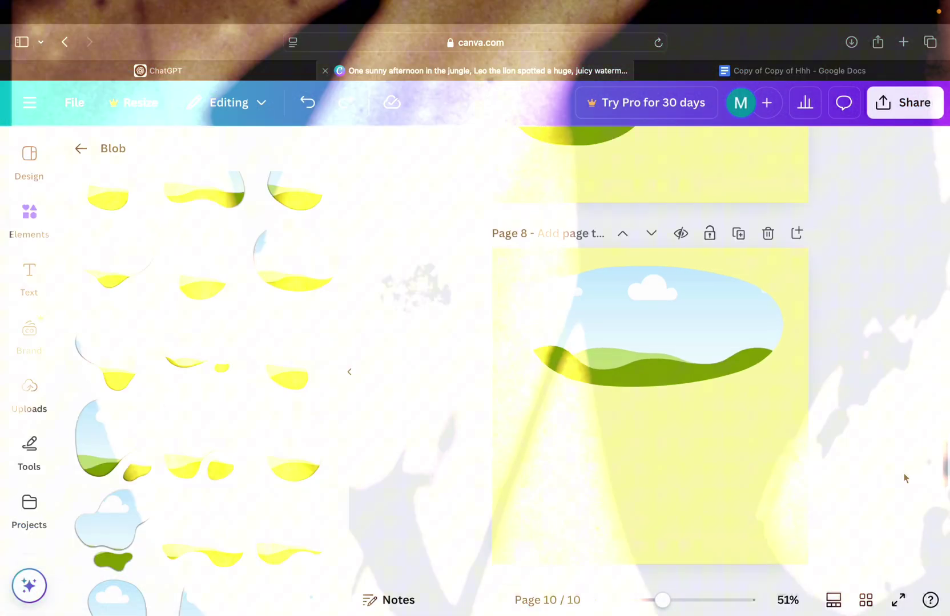
Copy the 'Leo picked up…' paragraph from Docs and paste it onto page 2 in Canva
scroll(904, 477, "up", 10)
scroll(903, 478, "up", 15)
scroll(902, 478, "up", 5)
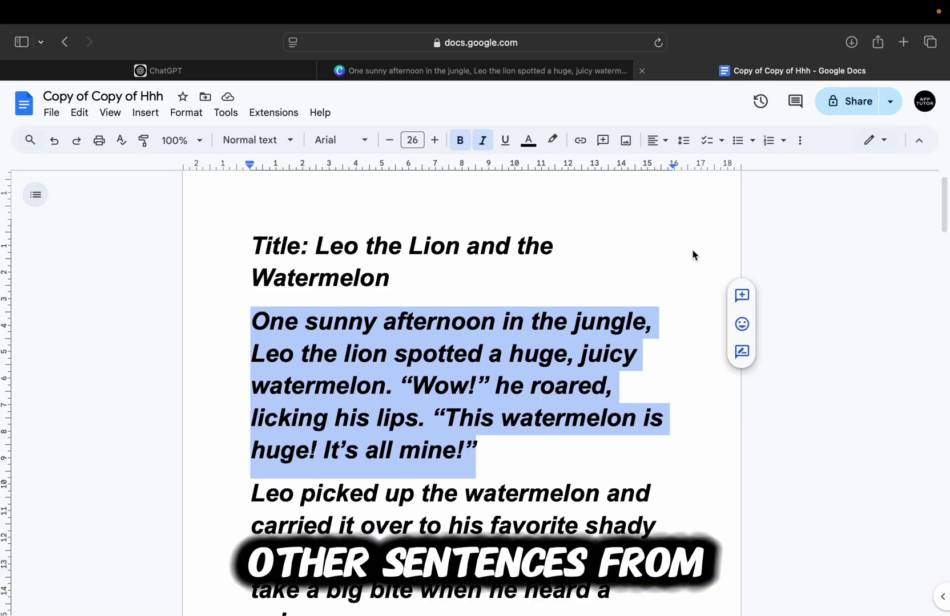
scroll(692, 257, "down", 5)
triple_click(273, 287)
key("super+c")
left_click(485, 71)
right_click(583, 400)
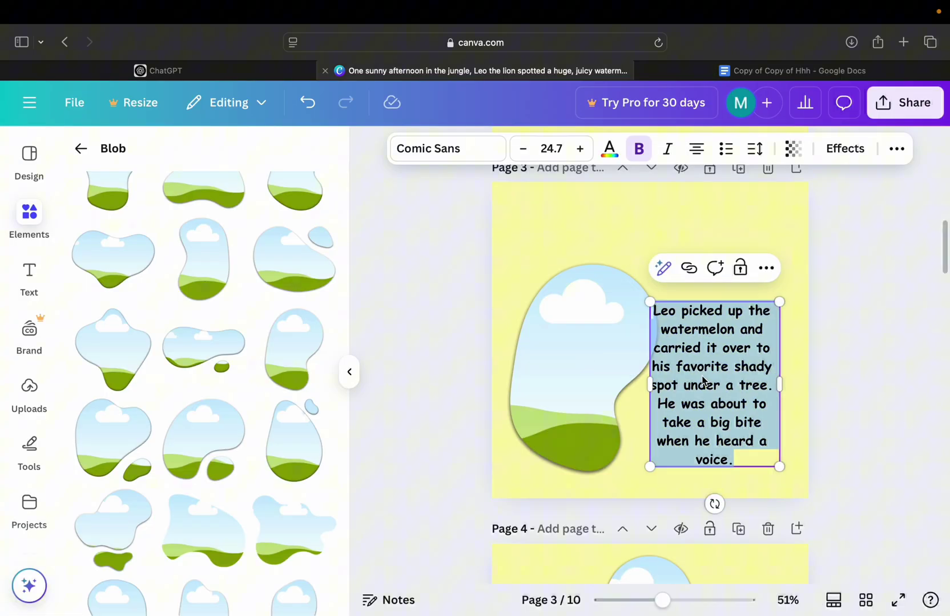
key("super+v")
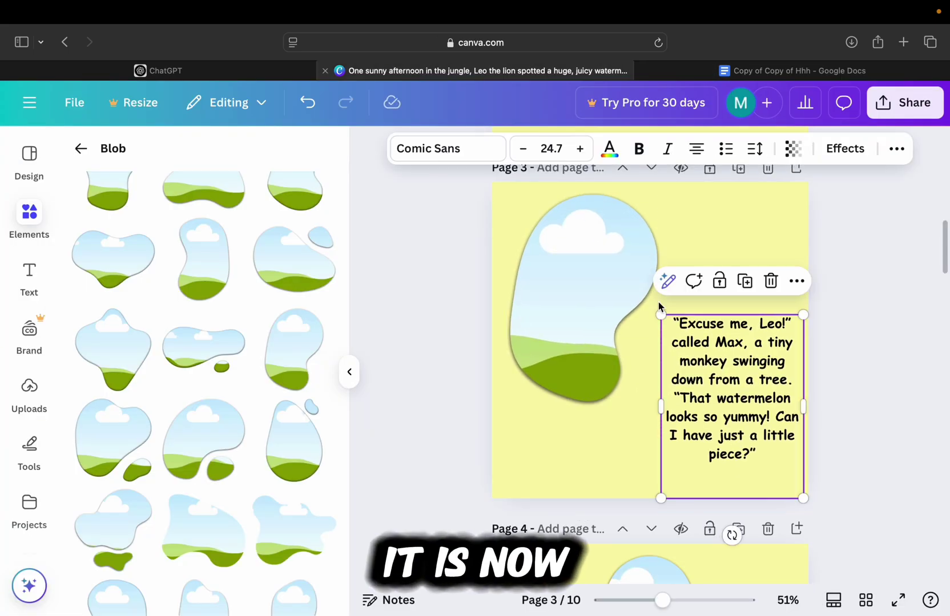
left_click(879, 352)
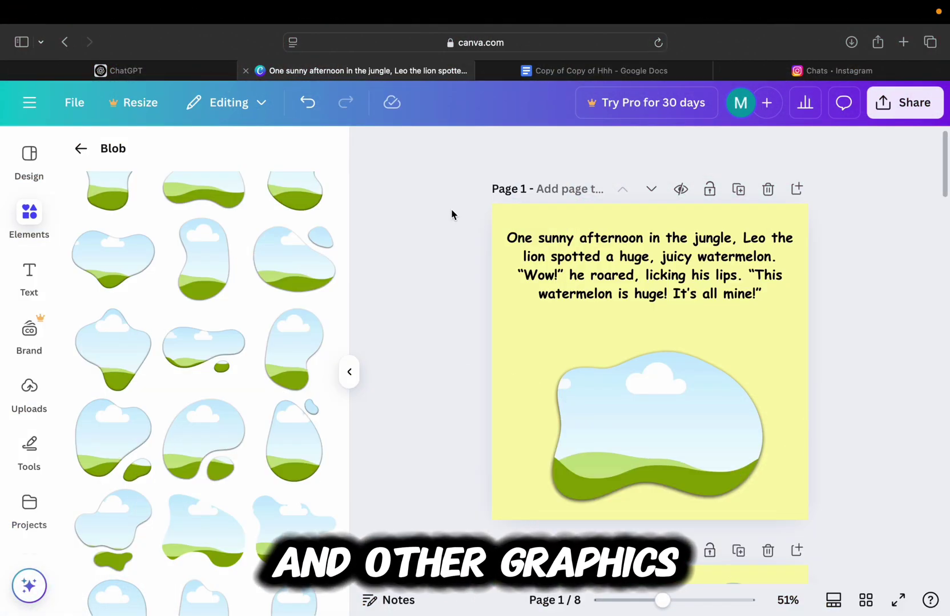
left_click(80, 148)
Search Elements graphics for 'lion' and add the seated cartoon lion to page 1
left_click(81, 149)
scroll(331, 254, "up", 5)
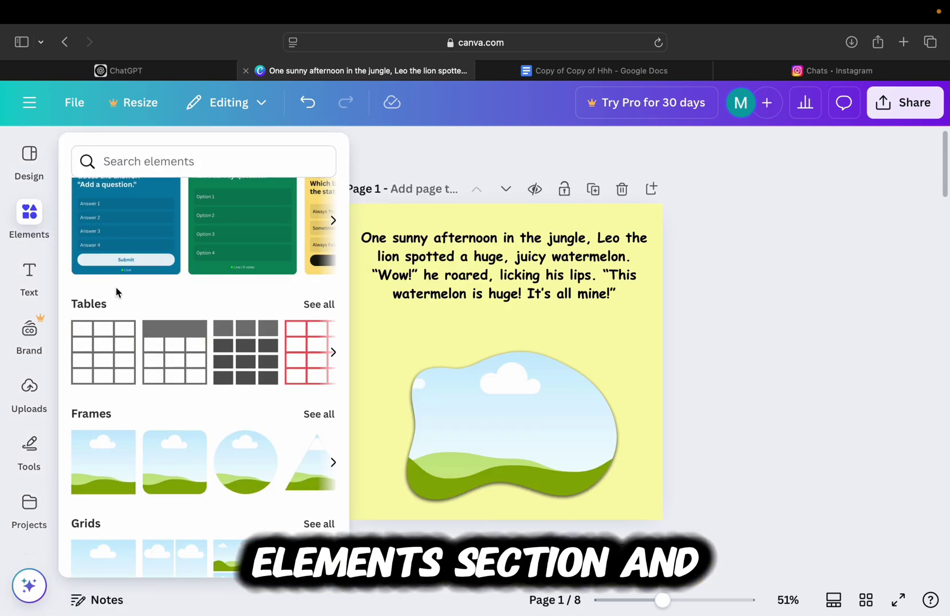
scroll(116, 292, "up", 15)
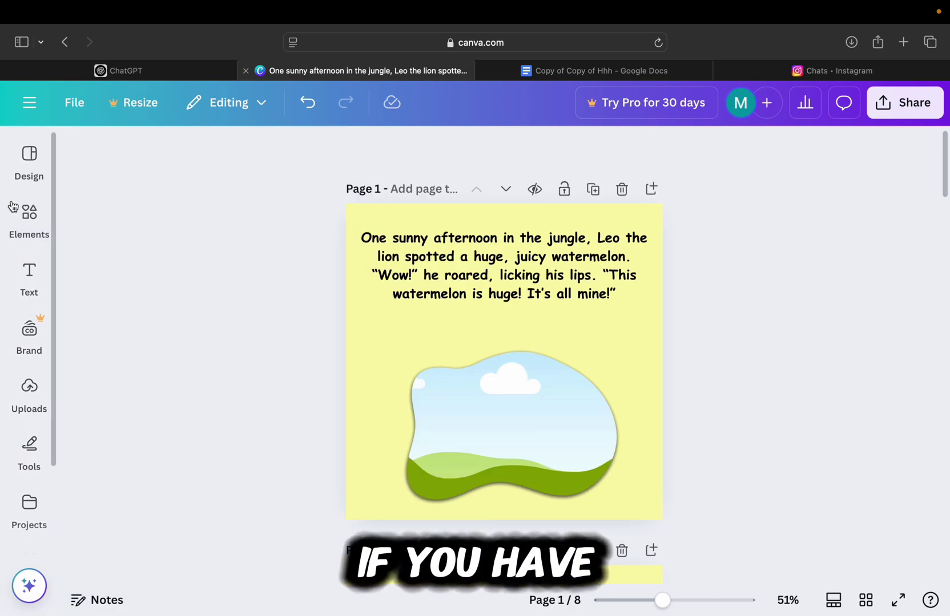
left_click(24, 219)
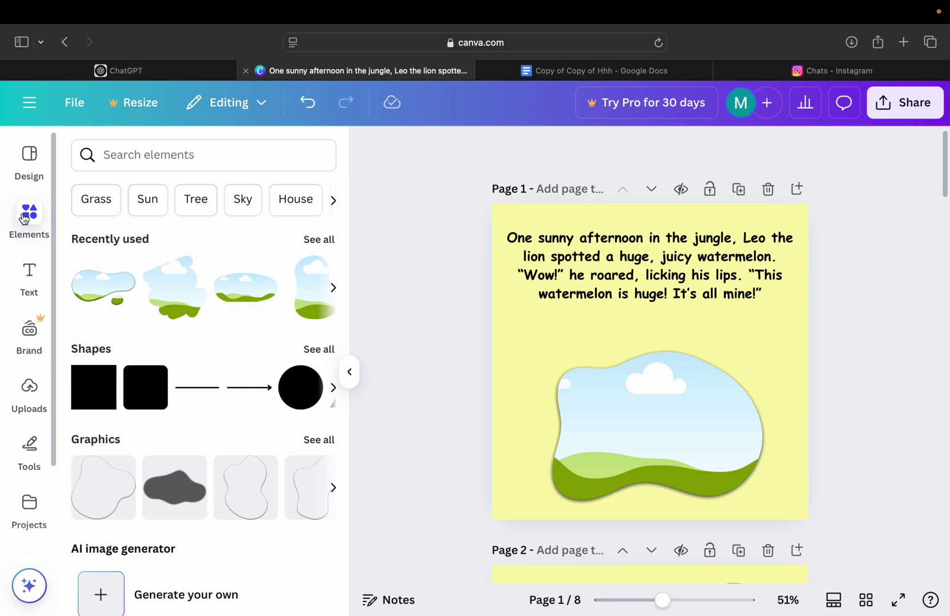
left_click(140, 156)
type("lion")
key("Return")
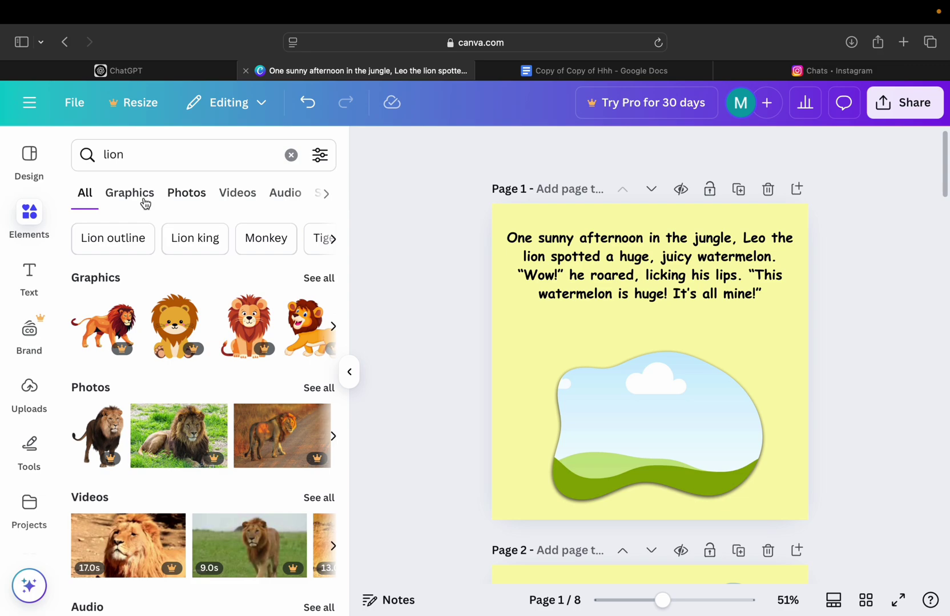
left_click(141, 198)
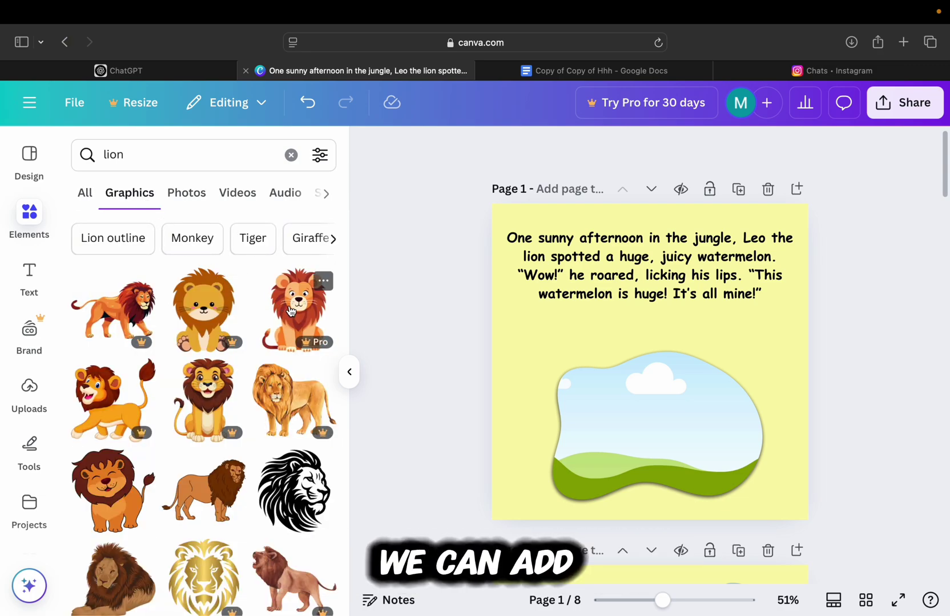
left_click(222, 395)
Shrink the lion, place it left of the blob frame, nudge the frame right, and crop the lion
left_click_drag(739, 235, 639, 346)
left_click_drag(595, 411, 527, 366)
left_click_drag(643, 396, 670, 403)
left_click(556, 383)
double_click(557, 383)
left_click(457, 468)
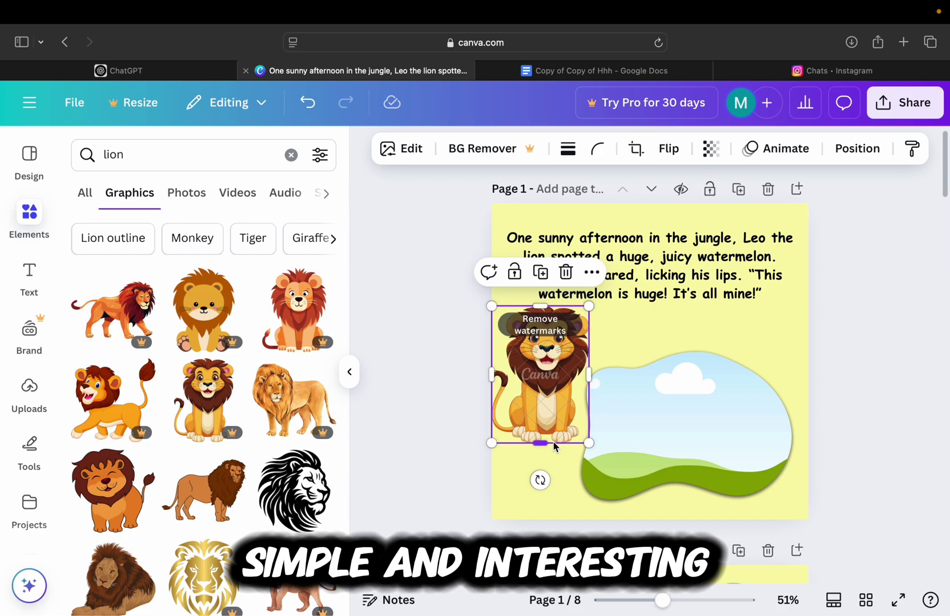
left_click_drag(586, 441, 574, 422)
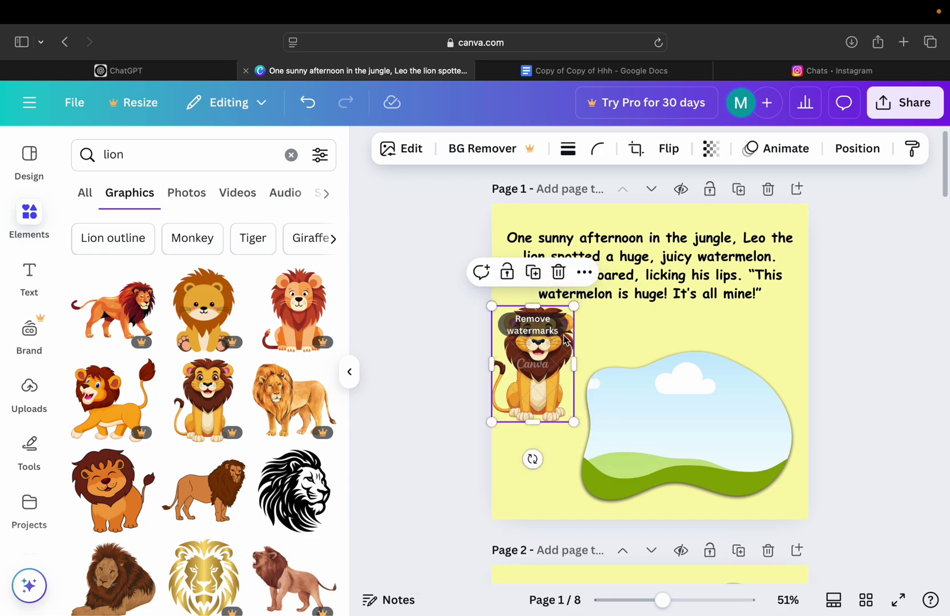
Nudge the page-1 lion slightly up and right, then set its transparency to 49
left_click(469, 360)
left_click_drag(517, 360, 531, 357)
left_click(446, 354)
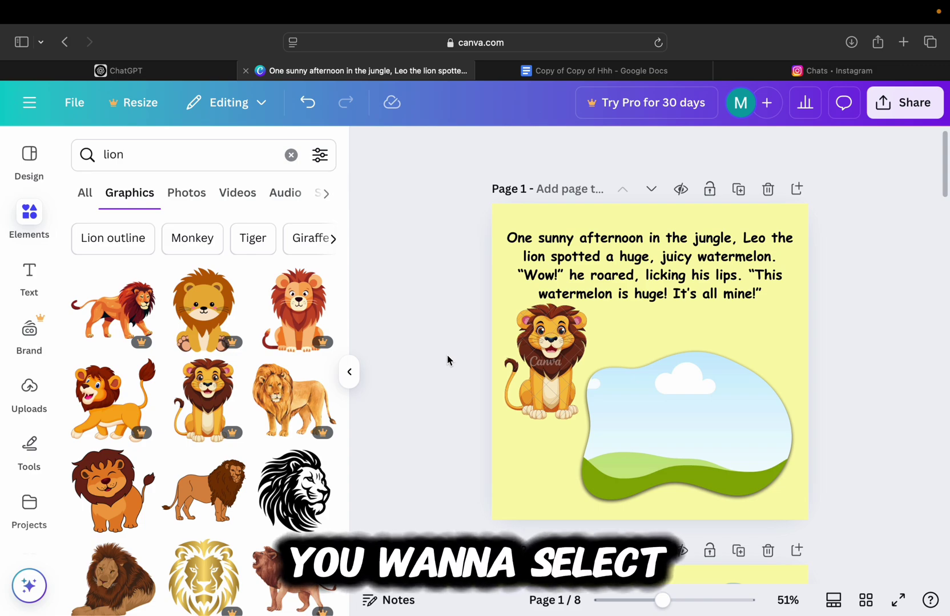
left_click(519, 375)
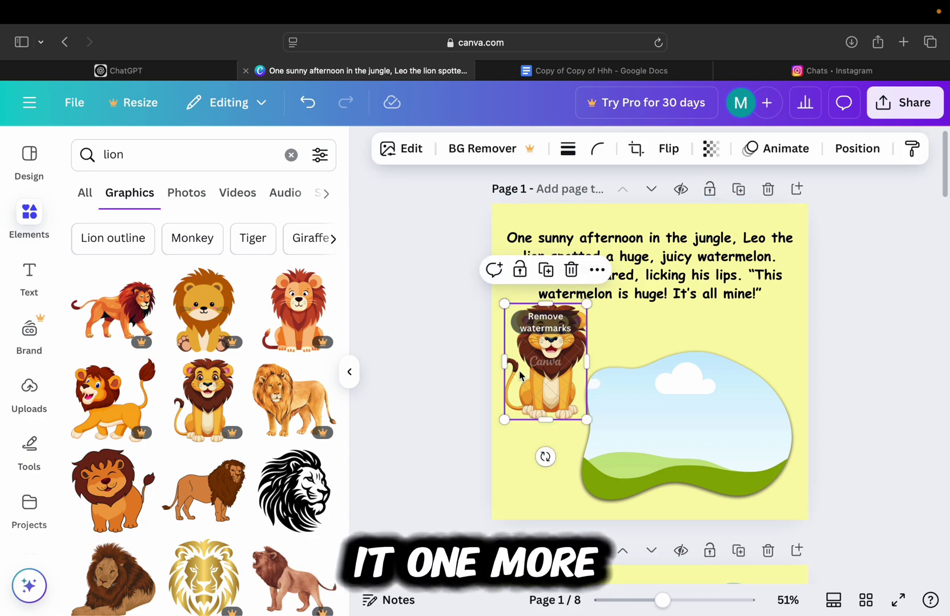
left_click(717, 154)
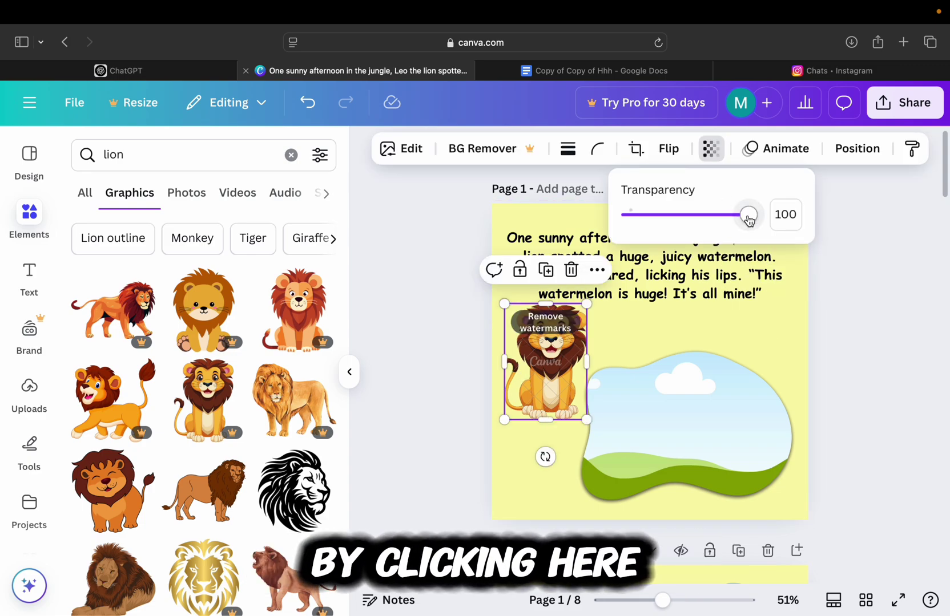
left_click_drag(729, 220, 692, 219)
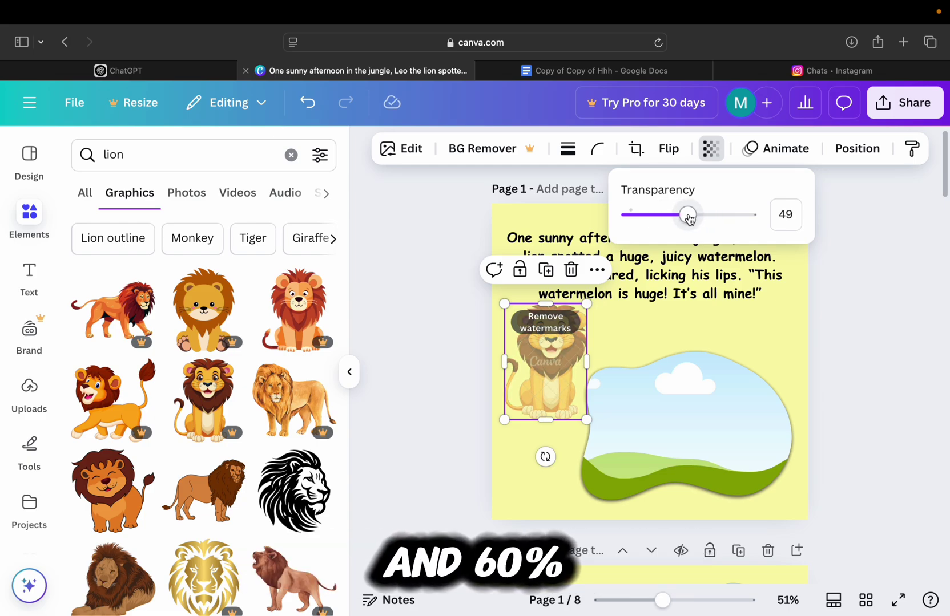
left_click(469, 340)
Tilt the lion to about -7°
left_click(469, 339)
left_click(547, 359)
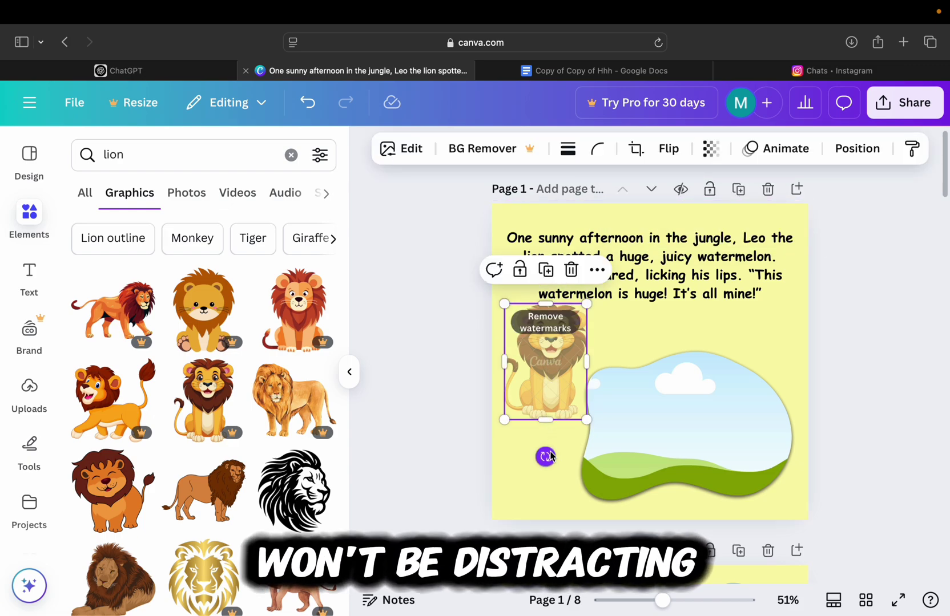
left_click_drag(546, 456, 564, 454)
Enlarge the faded lion sticker slightly on page 1
left_click(606, 413)
left_click(567, 398)
mouse_move(598, 410)
left_mouse_down()
mouse_move(612, 419)
mouse_move(603, 415)
left_mouse_up()
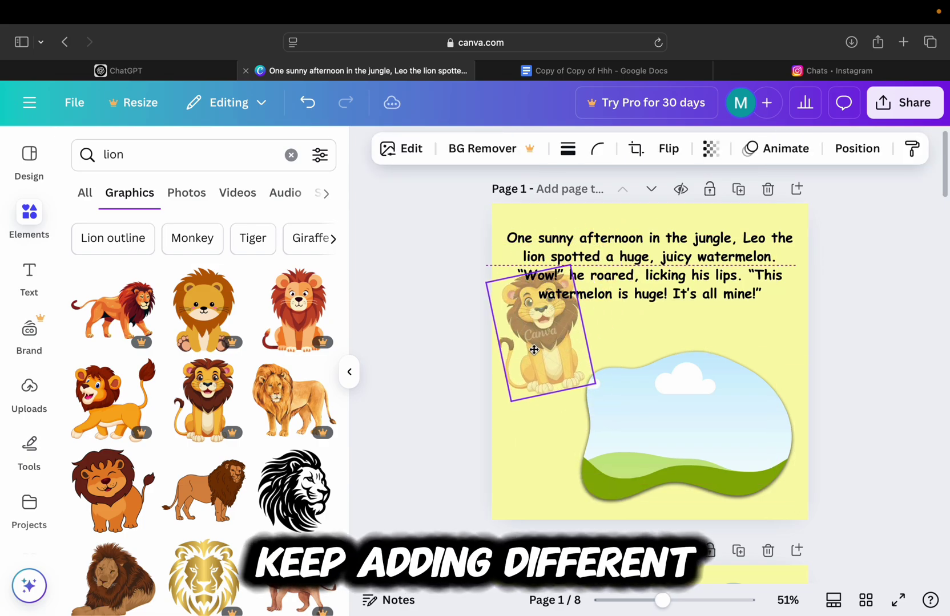
left_click(467, 360)
Add a half-transparent watermelon graphic from a 'watermelon' search beside page 1's text
left_click(180, 154)
type("watermelon")
key("Return")
left_click(204, 308)
left_click(653, 148)
left_click_drag(689, 214, 629, 214)
left_click_drag(651, 381, 801, 344)
left_click(653, 149)
left_click(863, 335)
Search 'lion eating' and add a faded walking lion to page 2
scroll(853, 365, "down", 6)
left_click(211, 164)
type("lion eating")
key("Return")
scroll(209, 407, "down", 3)
scroll(210, 408, "up", 3)
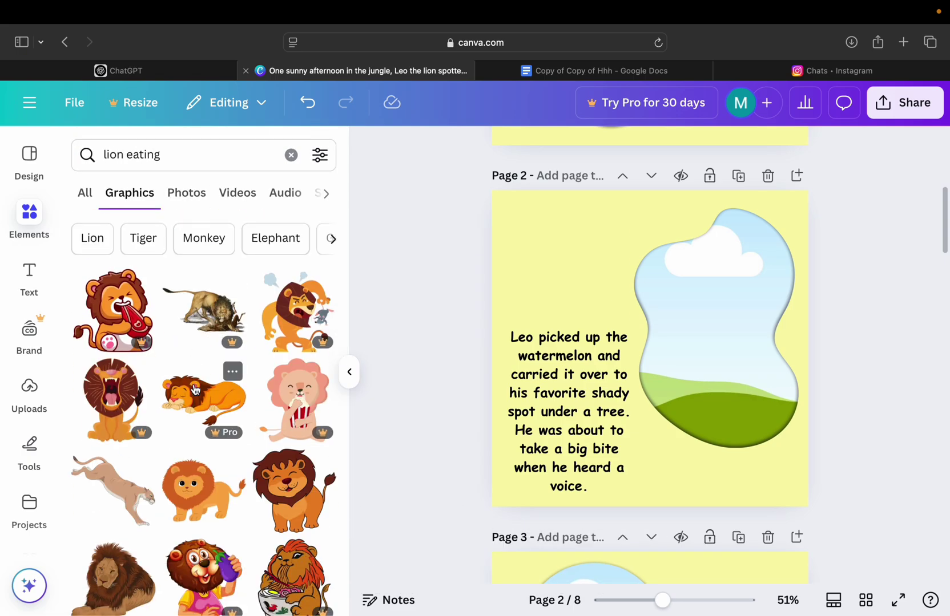
scroll(194, 390, "down", 5)
left_click(202, 339)
left_click_drag(774, 476, 620, 304)
left_click(711, 149)
left_click_drag(755, 214, 687, 217)
left_click(443, 235)
Search 'tiny monkey and tree' and add a tree graphic to page 3
scroll(442, 235, "down", 5)
left_click(188, 155)
type("tiny monkey and tree")
key("Return")
left_click(202, 407)
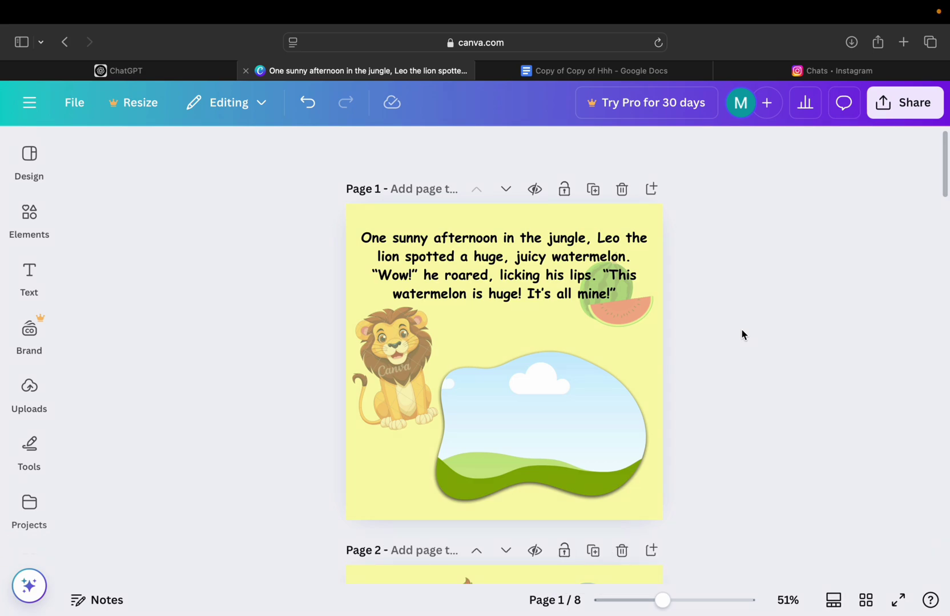
Launch Magic Media from Apps and start typing 'a little lion spotting a wa…'
left_click(48, 378)
scroll(34, 364, "down", 3)
left_click(36, 463)
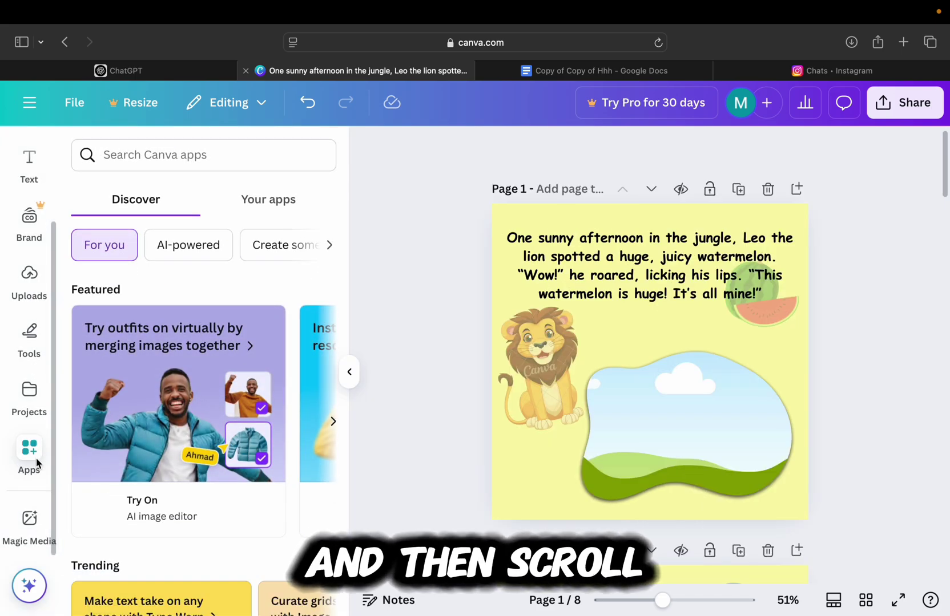
scroll(279, 272, "down", 10)
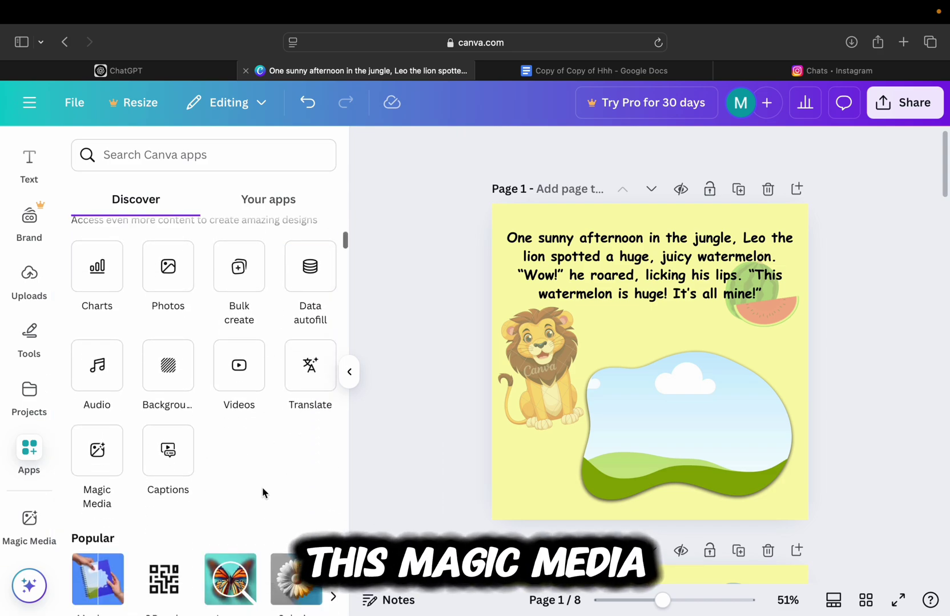
left_click(107, 465)
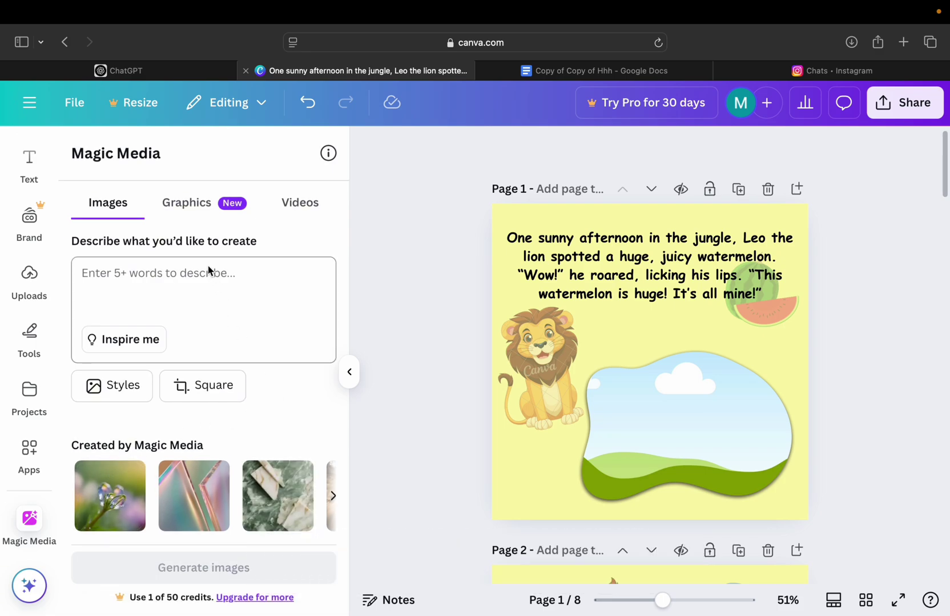
type("a little l")
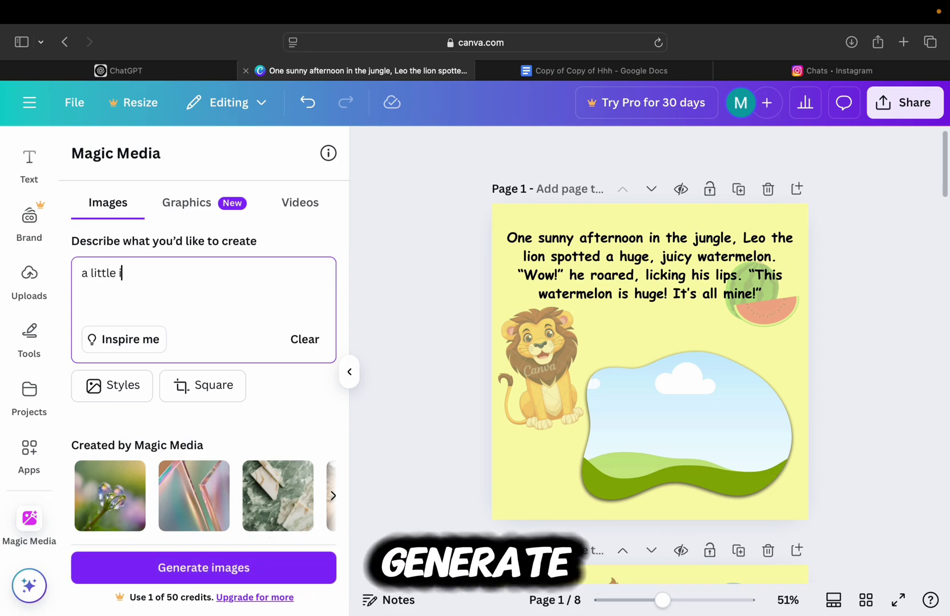
type("ion spotting a watermelon")
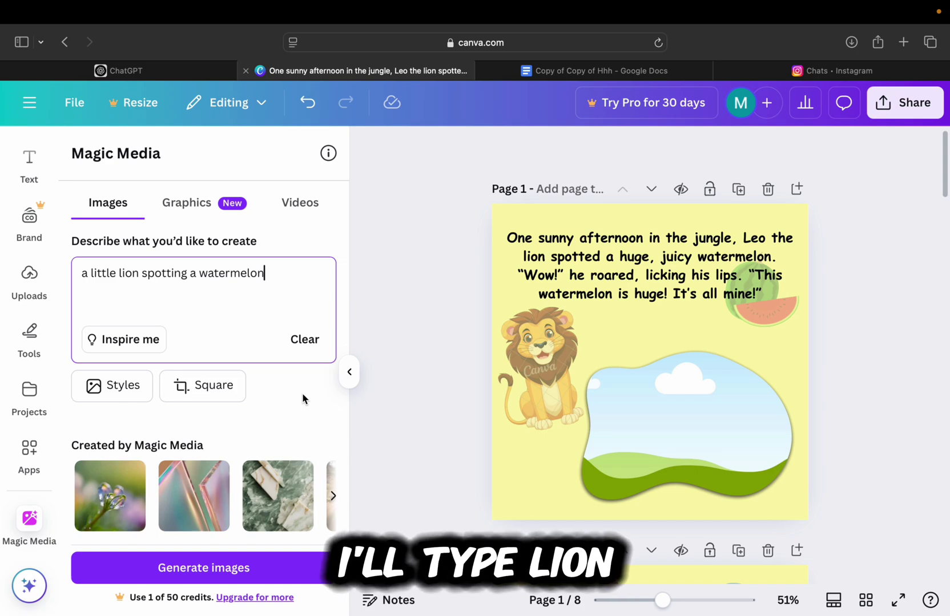
Generate Playful-style lion images and place the first one into page 1's blob frame
left_click(145, 399)
scroll(145, 402, "down", 5)
scroll(146, 402, "down", 3)
left_click(244, 435)
left_click(279, 565)
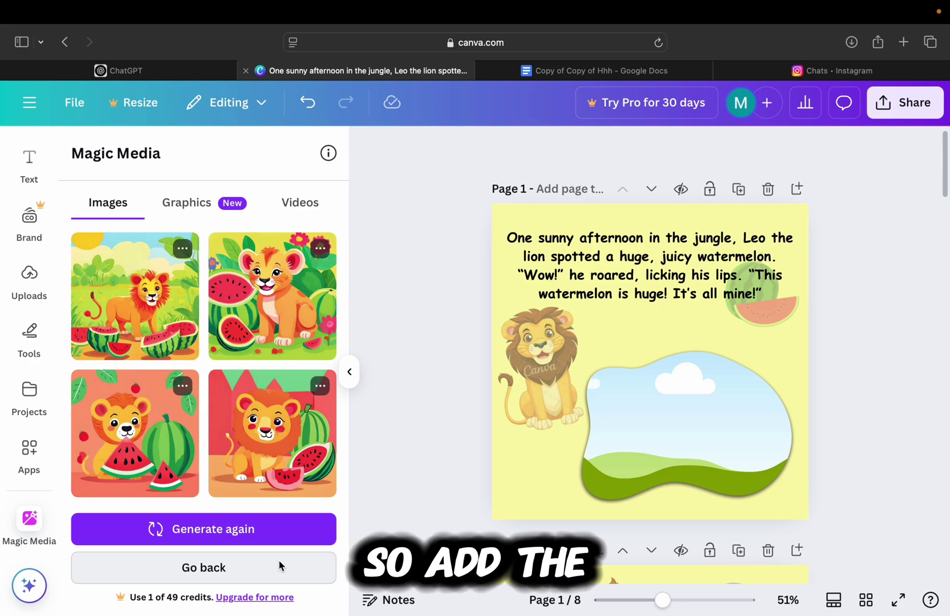
left_click_drag(156, 330, 664, 420)
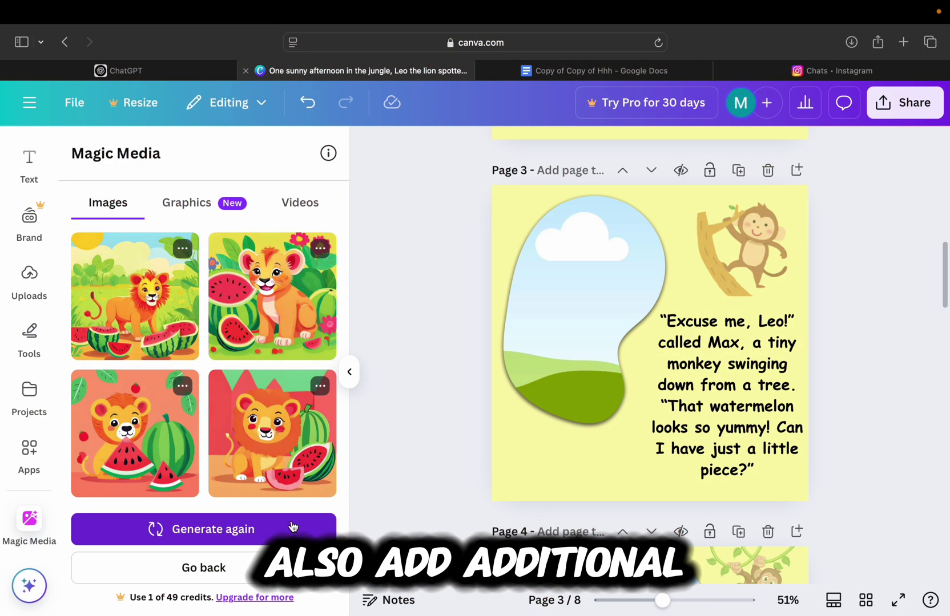
Generate images for 'a tiny monkey and her friend a lion chatting'
left_click(290, 528)
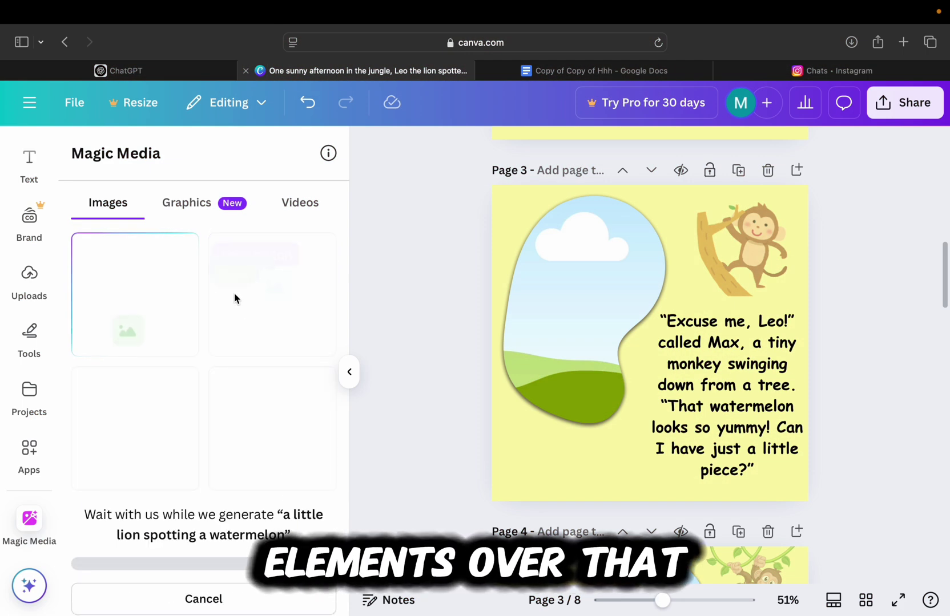
left_click(240, 597)
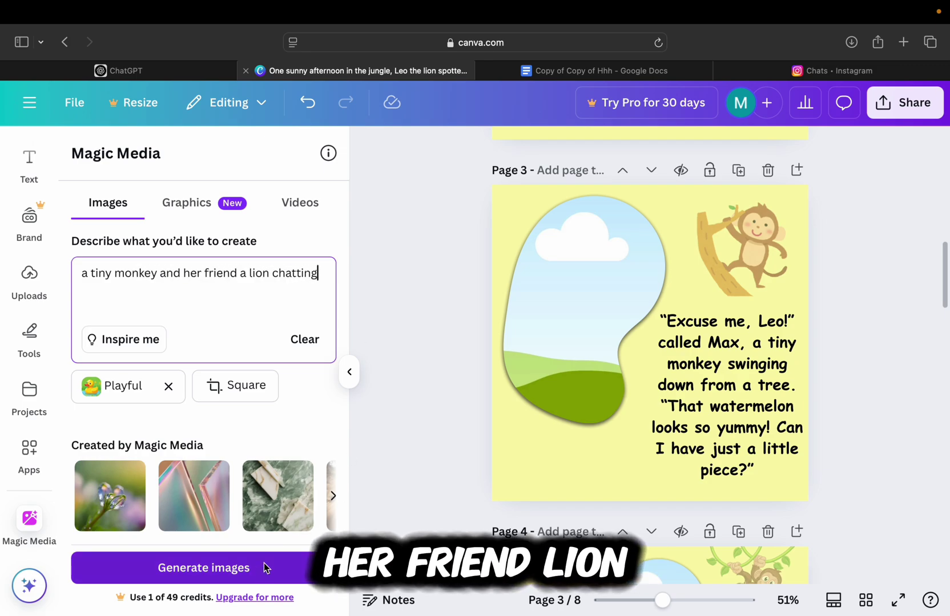
left_click(263, 562)
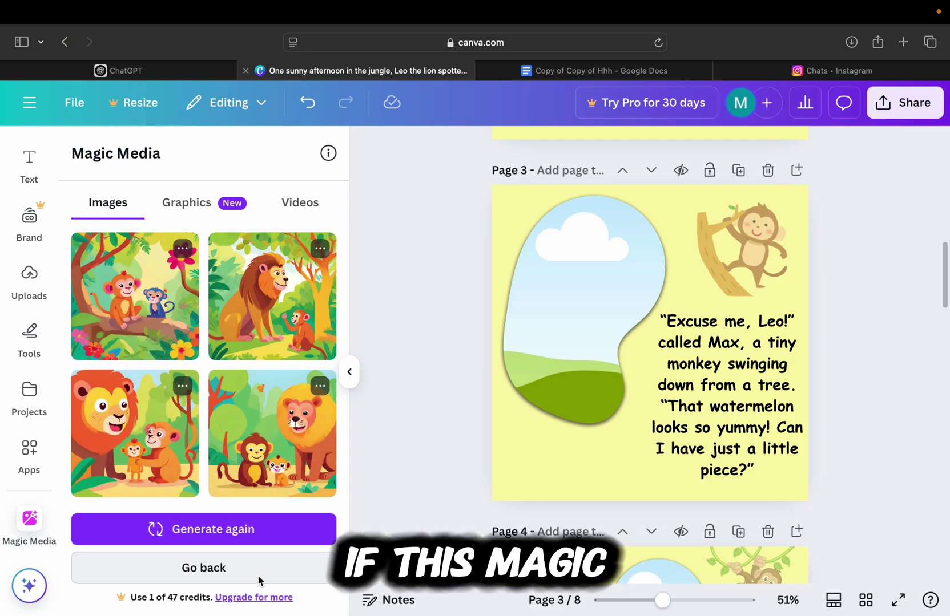
Fill page 3's blob frame with the lion-and-monkey image and reposition it inside
left_click_drag(272, 296, 548, 239)
double_click(532, 197)
left_click_drag(531, 197, 531, 285)
left_click(255, 588)
left_click(899, 354)
scroll(899, 353, "down", 5)
Generate a Playful lion-hugging-watermelon image and place it in page 4's frame
left_click(204, 568)
left_click(172, 279)
type("a little lion hugging a watermelon")
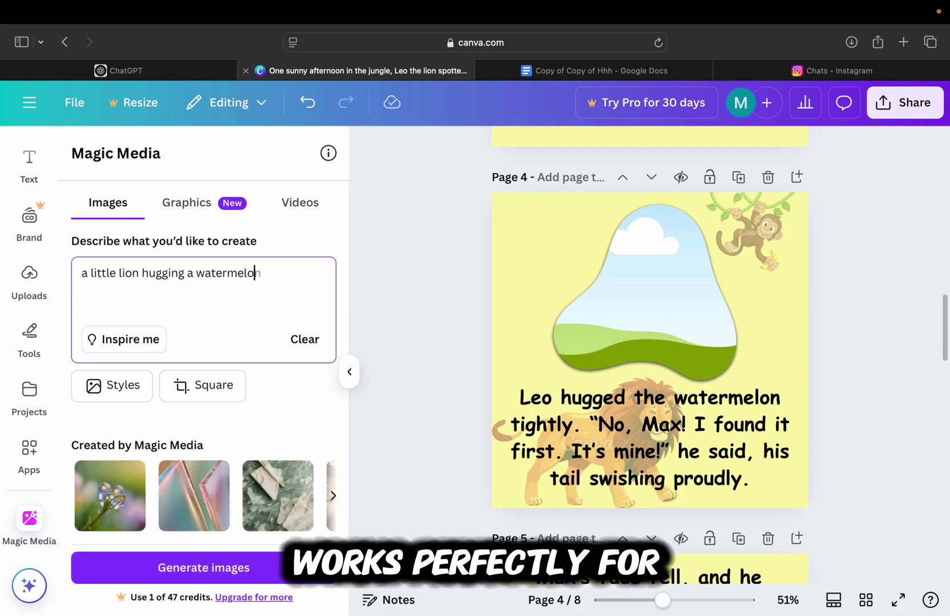
left_click(112, 385)
scroll(200, 399, "down", 5)
left_click(191, 491)
left_click(229, 560)
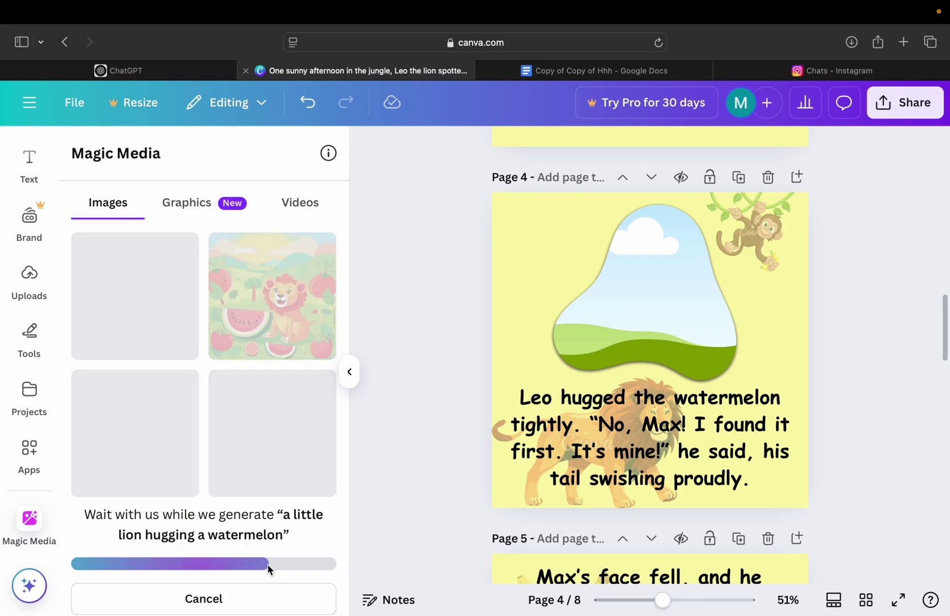
left_click_drag(134, 296, 663, 311)
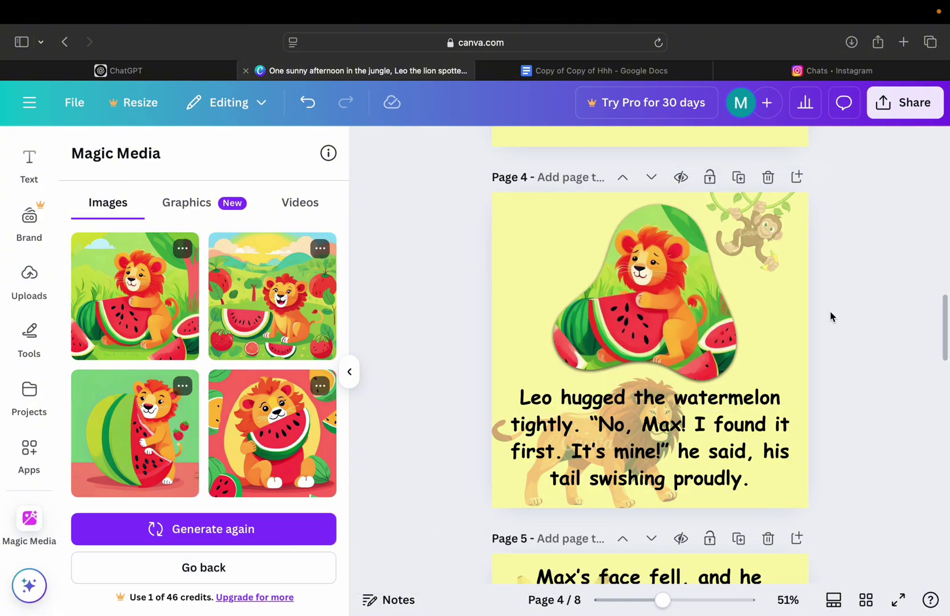
Start a new prompt: 'a monkey sad and walking a…'
scroll(861, 309, "down", 6)
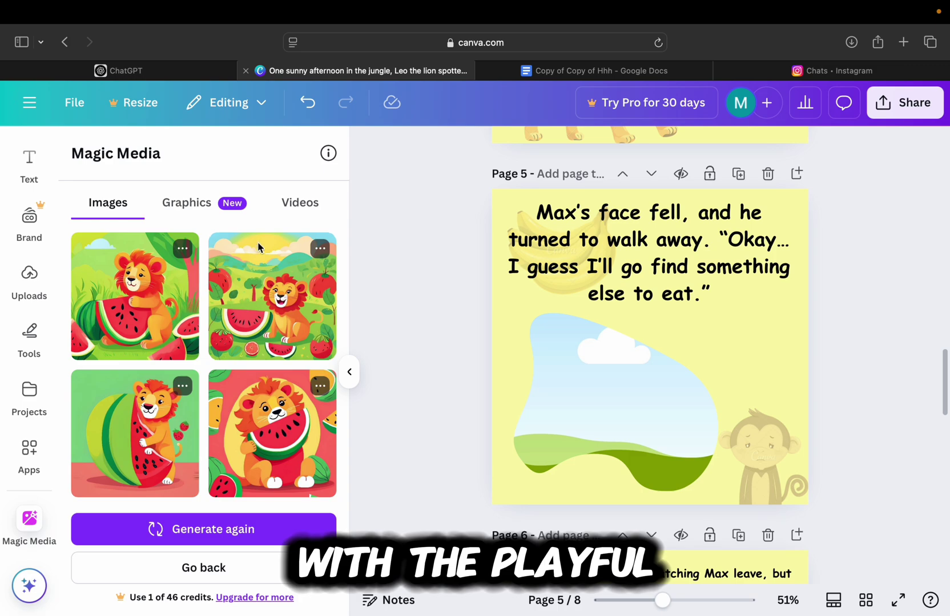
left_click(210, 579)
left_click(201, 286)
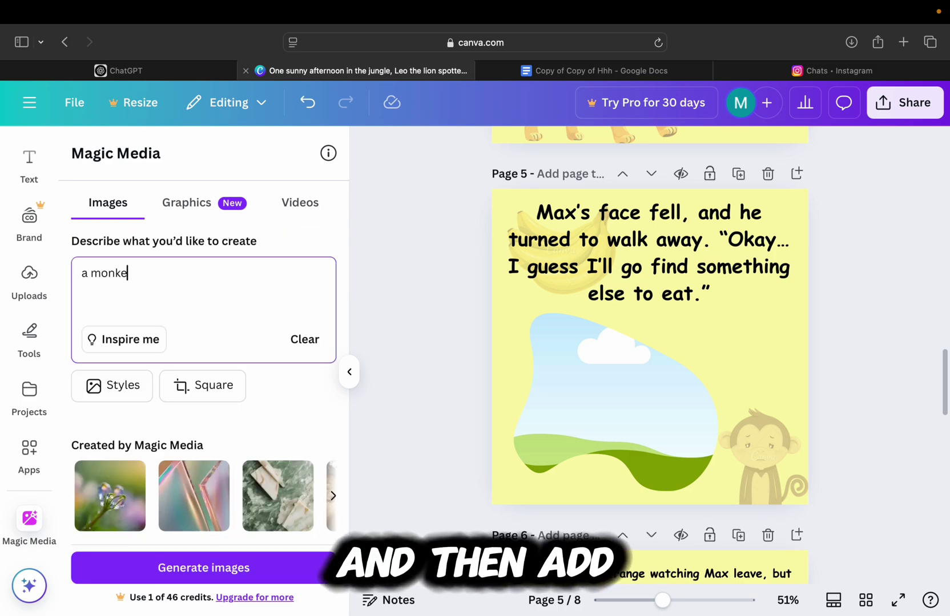
type("a monkey sad and walking a")
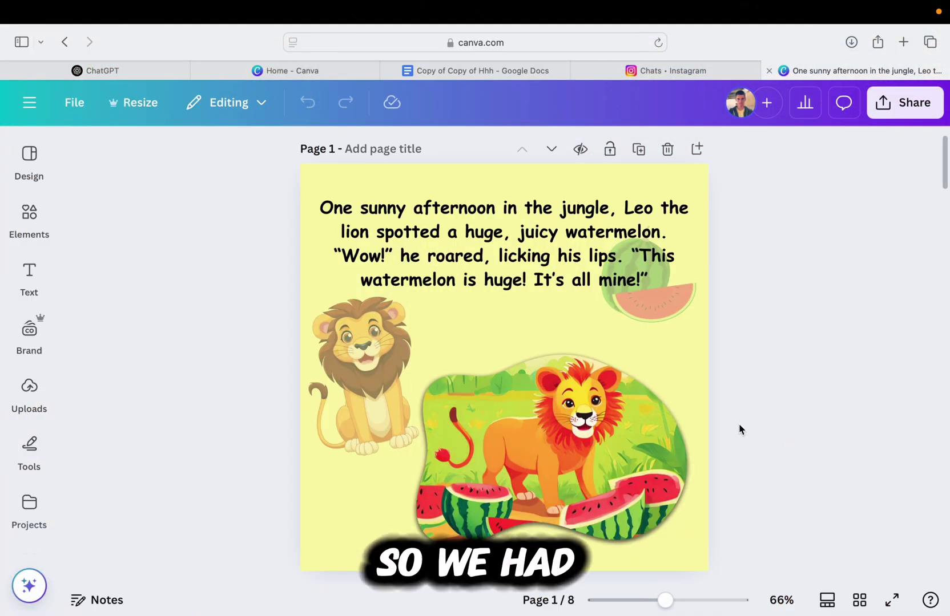
Share the design to Simplebooklet Flip, connect the account, and save all 8 pages
scroll(738, 429, "down", 4)
scroll(738, 429, "down", 10)
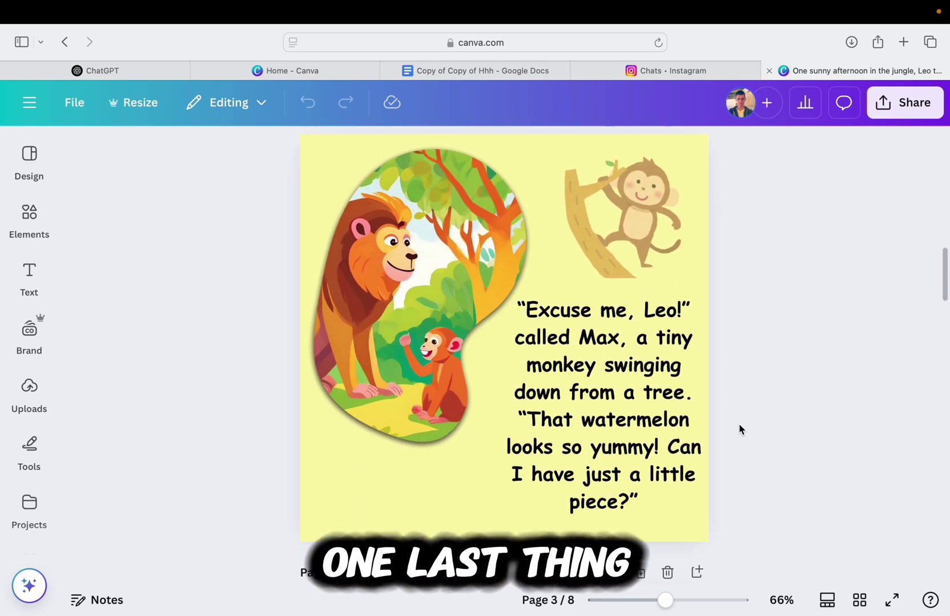
scroll(739, 426, "down", 5)
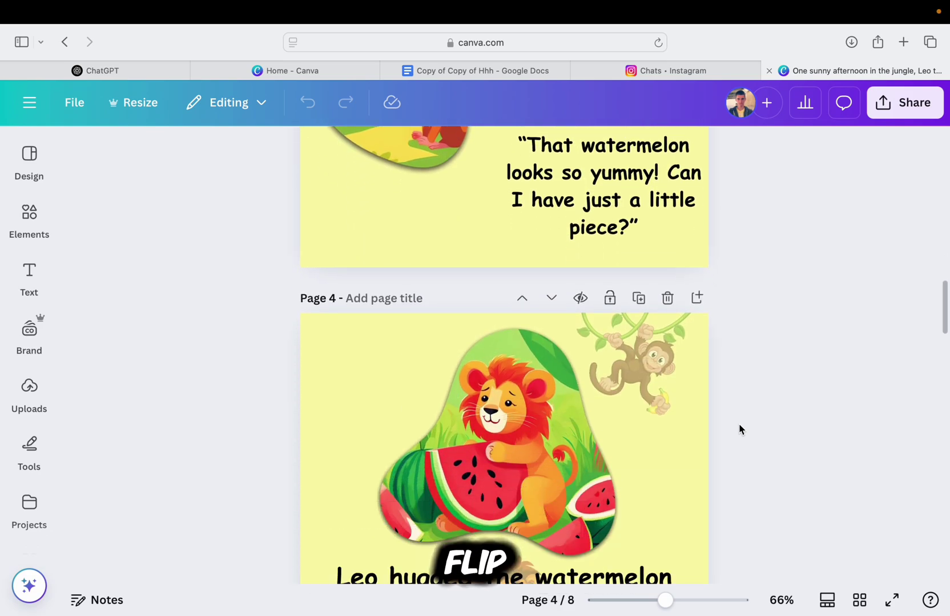
scroll(739, 429, "down", 2)
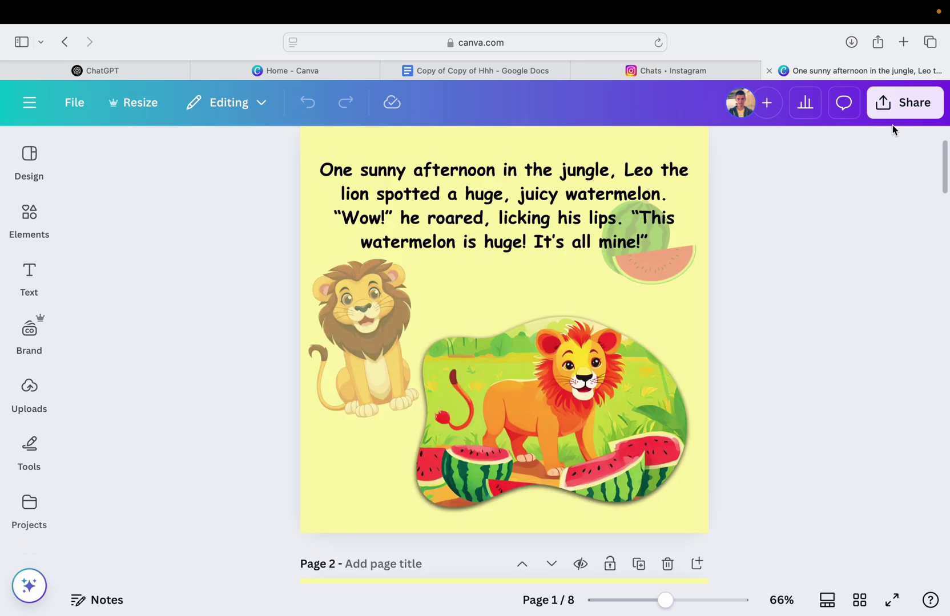
left_click(895, 117)
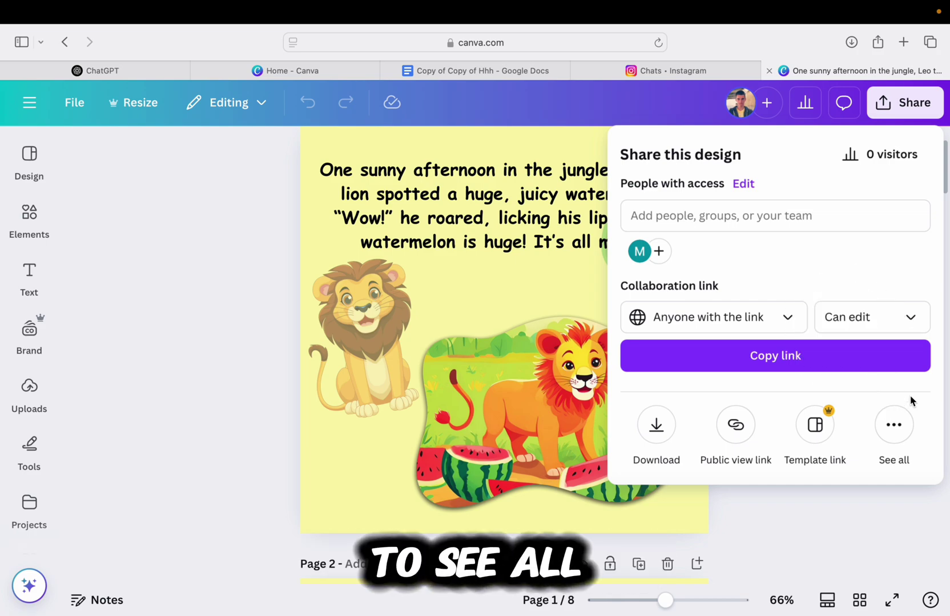
left_click(907, 428)
scroll(908, 429, "down", 2)
scroll(908, 429, "down", 10)
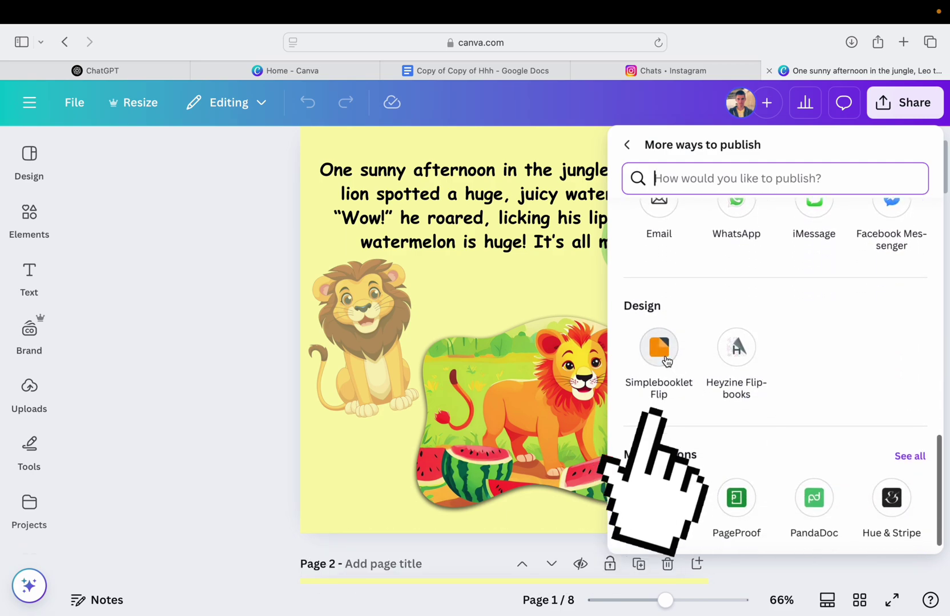
left_click(666, 360)
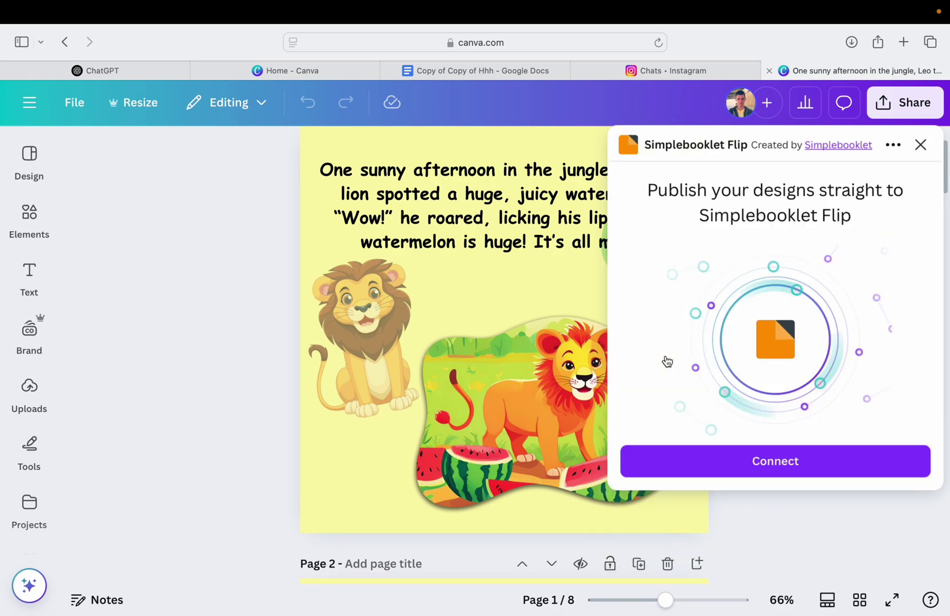
left_click(853, 463)
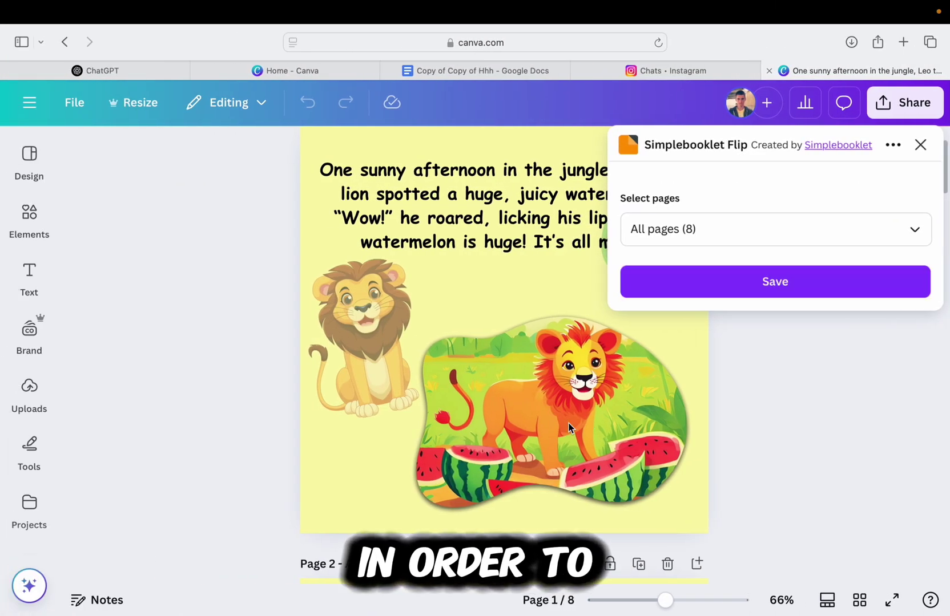
left_click(829, 297)
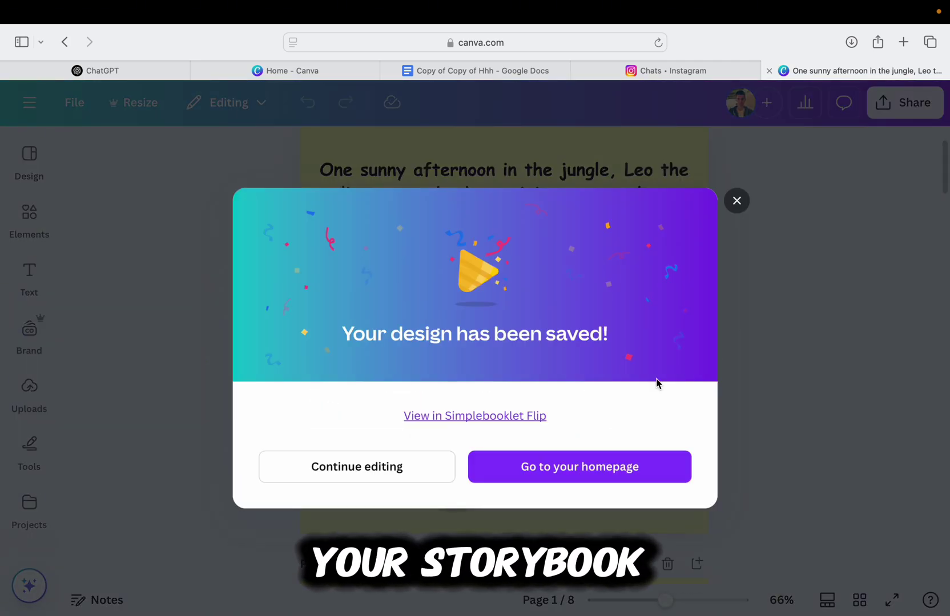
Open the storybook in Simplebooklet Flip, convert it with Page Curl, and preview page 3
left_click(532, 421)
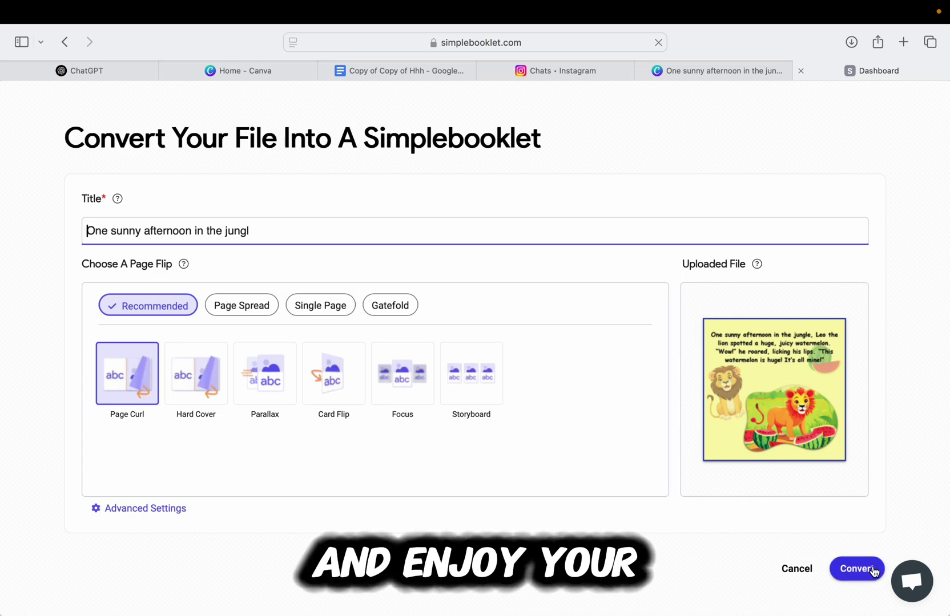
left_click(850, 568)
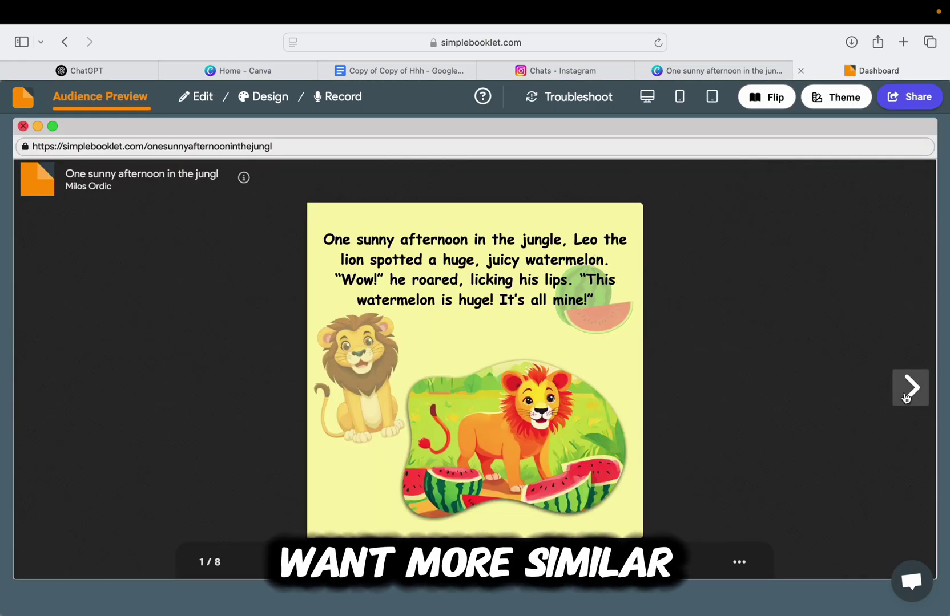
left_click(907, 389)
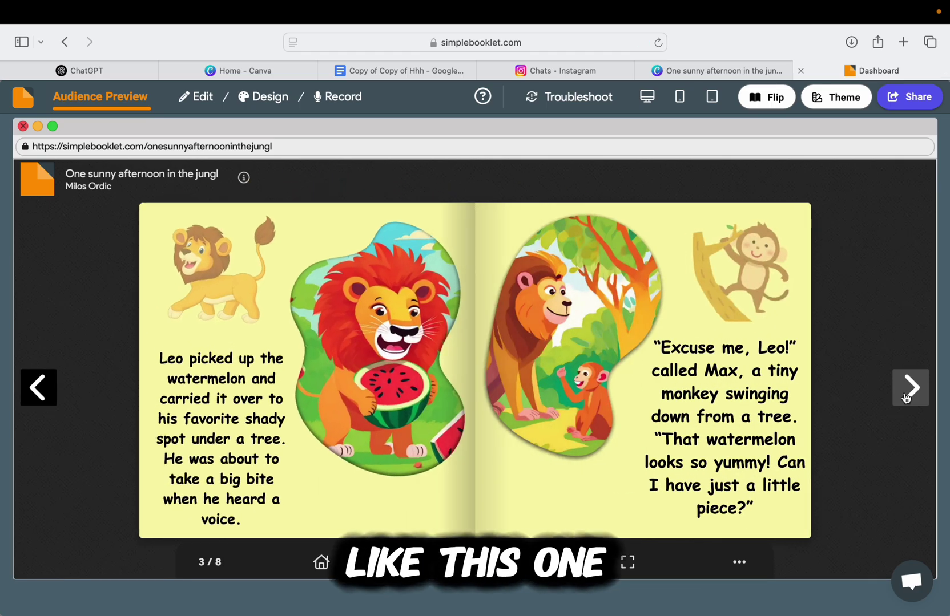